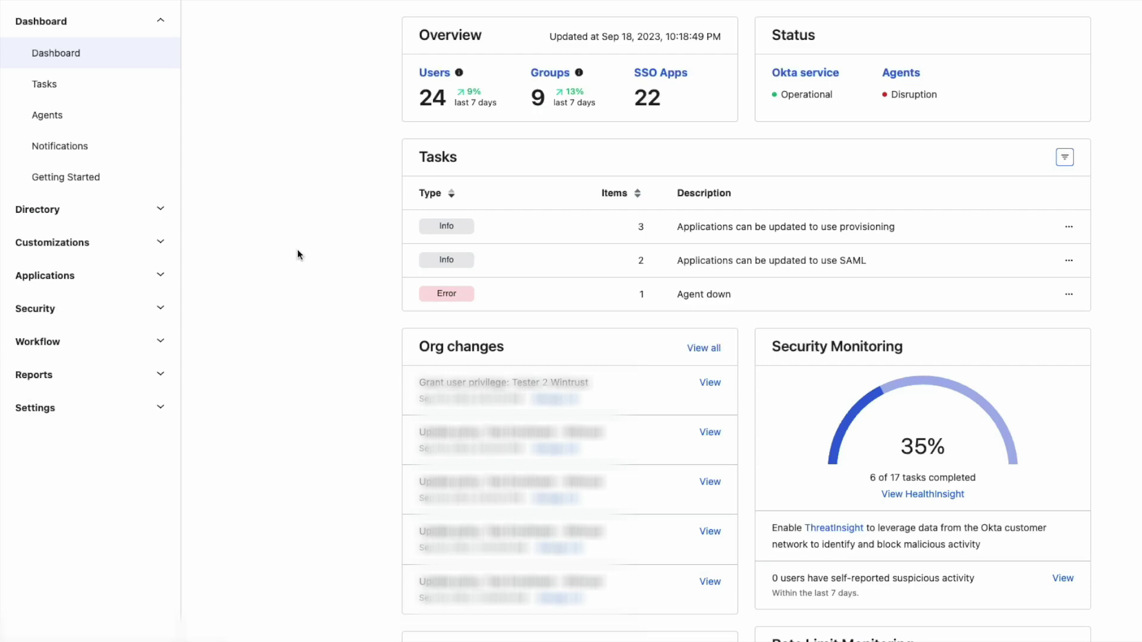
Step: Search the App Integration Catalog for 'Desktop MFA' and start adding that integration
click(153, 280)
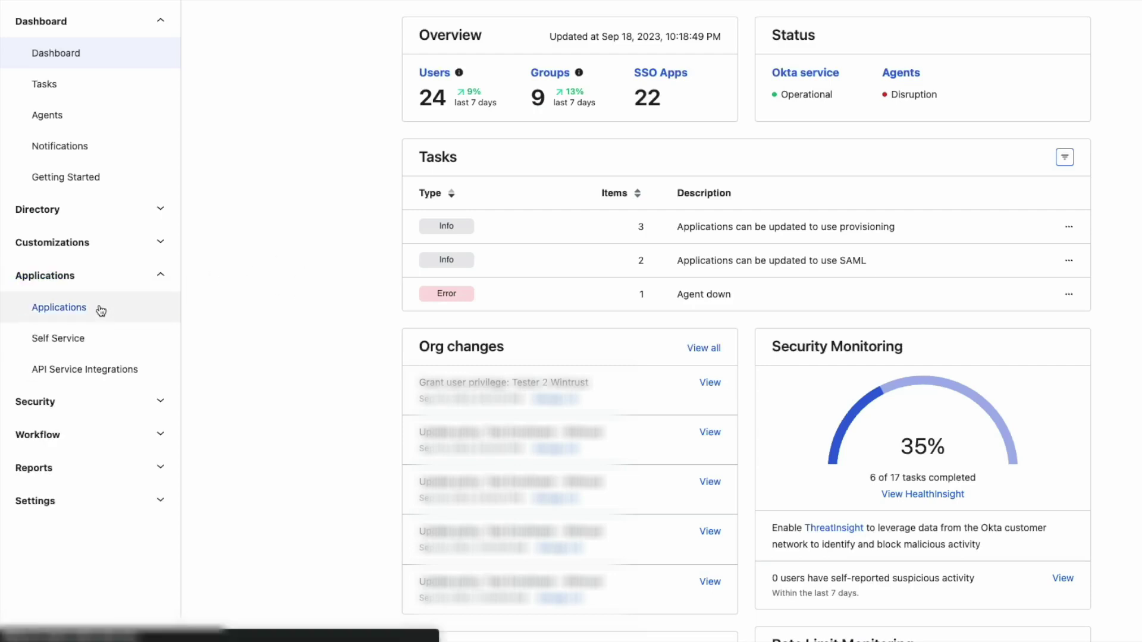
click(98, 307)
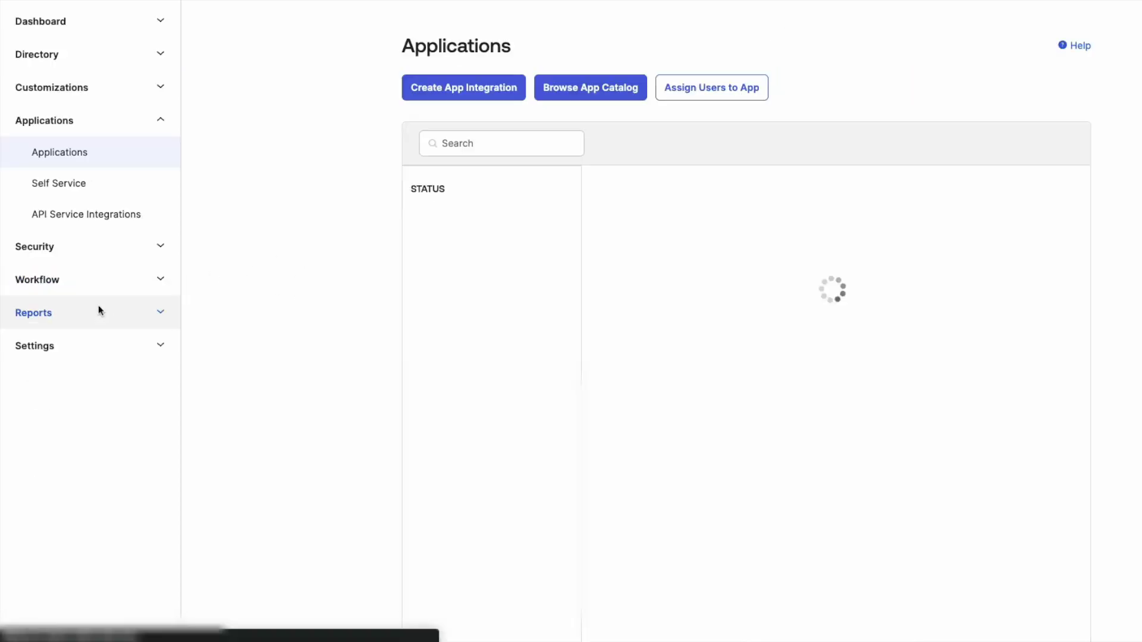
click(593, 88)
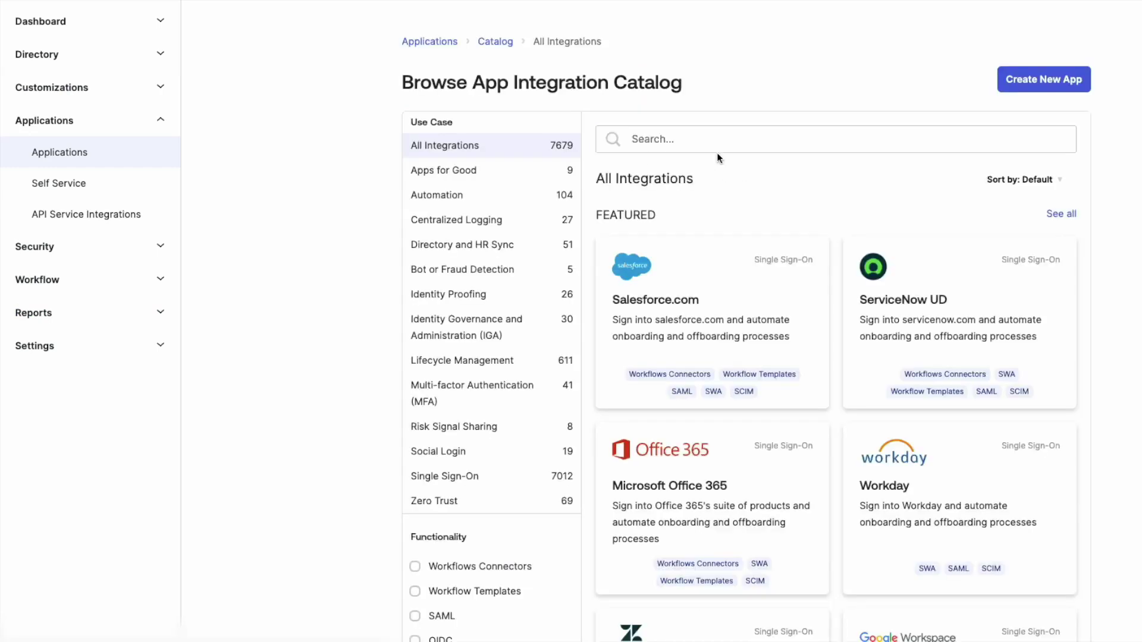
click(716, 145)
text(Deskto)
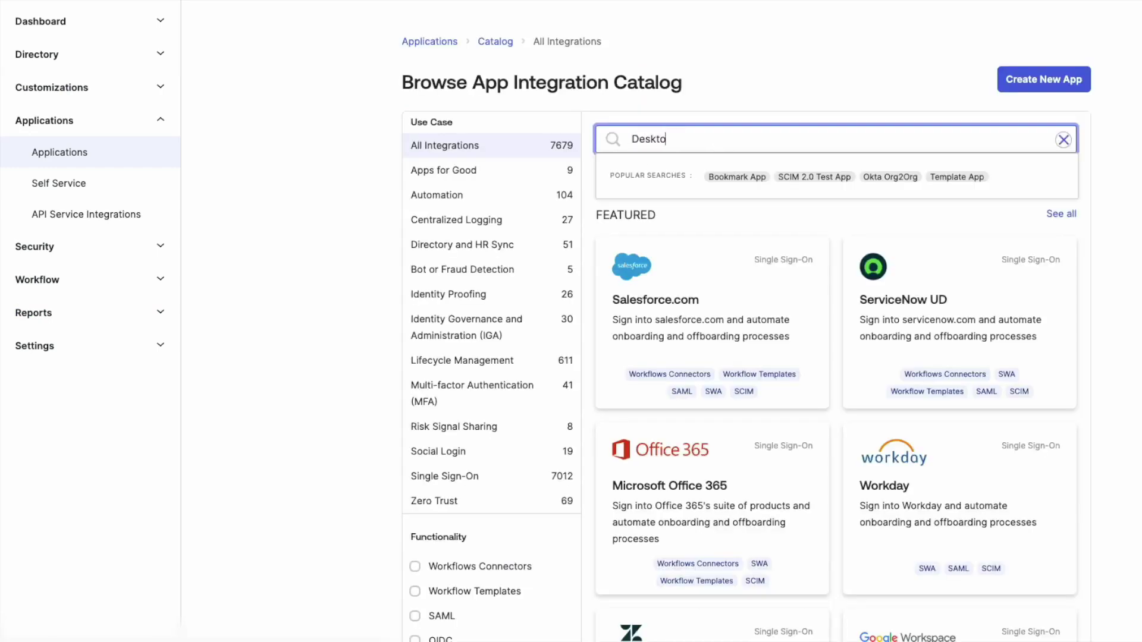
text(p MFA)
click(679, 218)
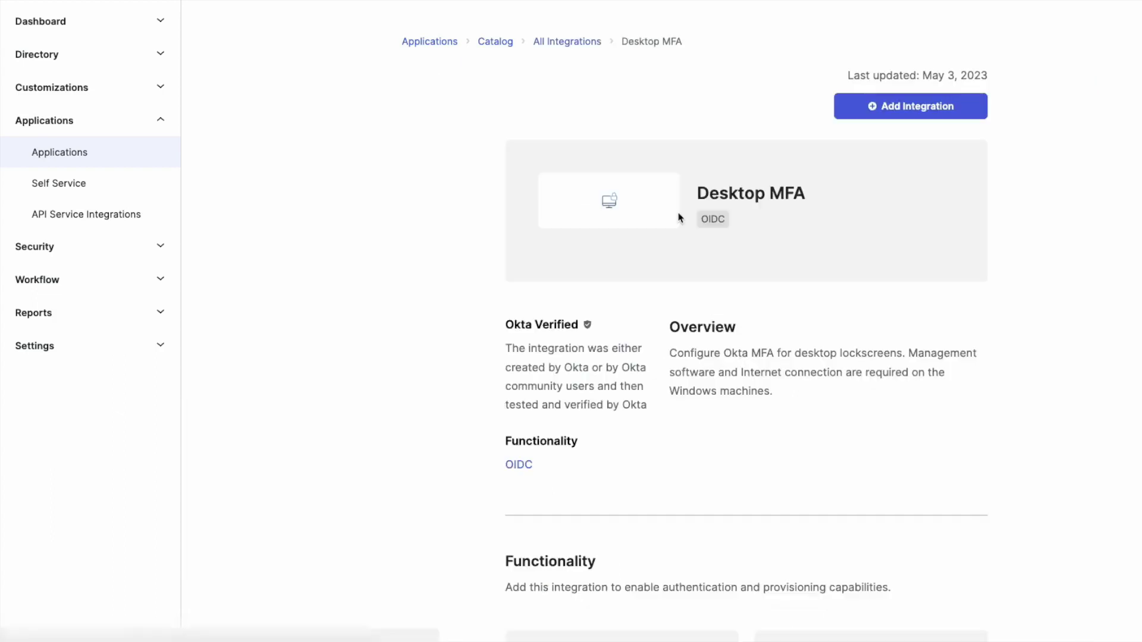
click(928, 113)
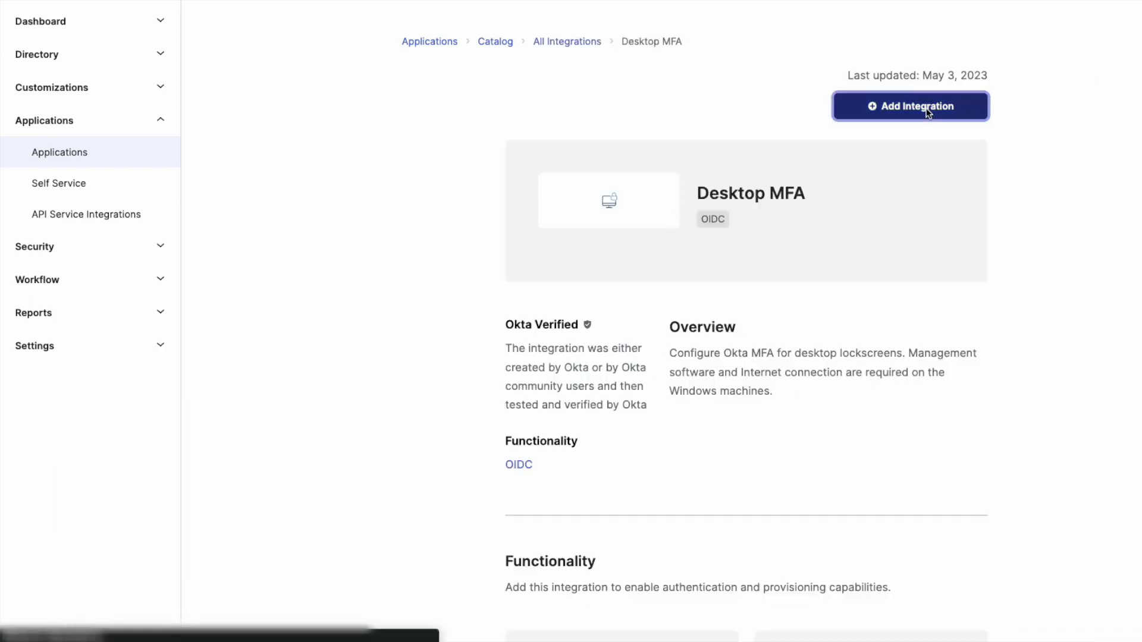
Step: Add the app with its default label 'Desktop MFA' and view its client ID and secret
click(663, 202)
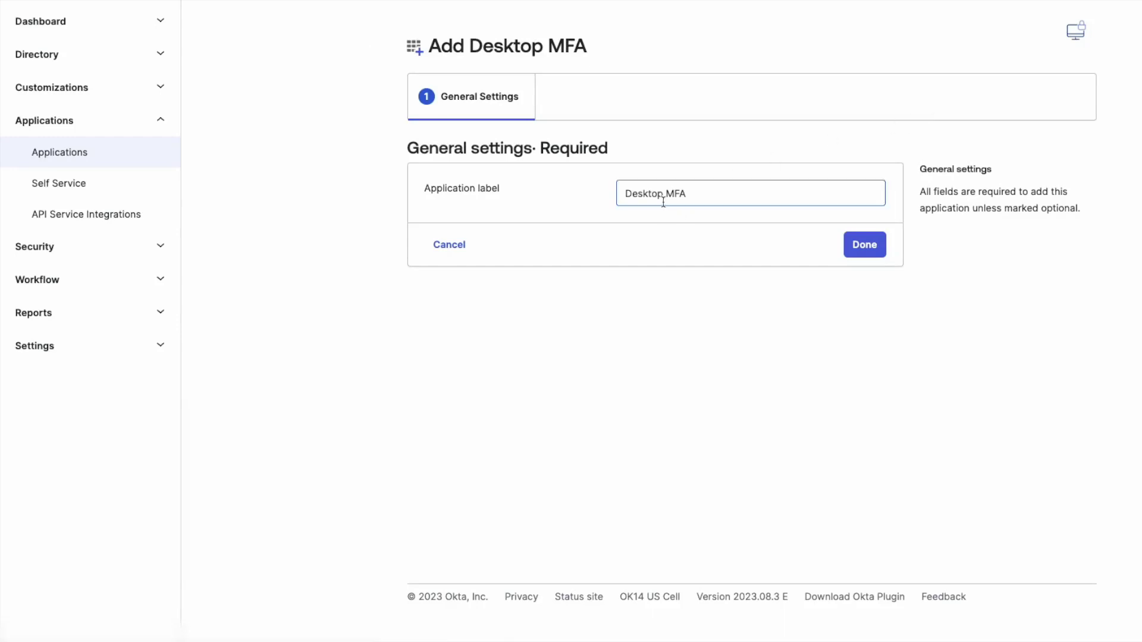
click(873, 252)
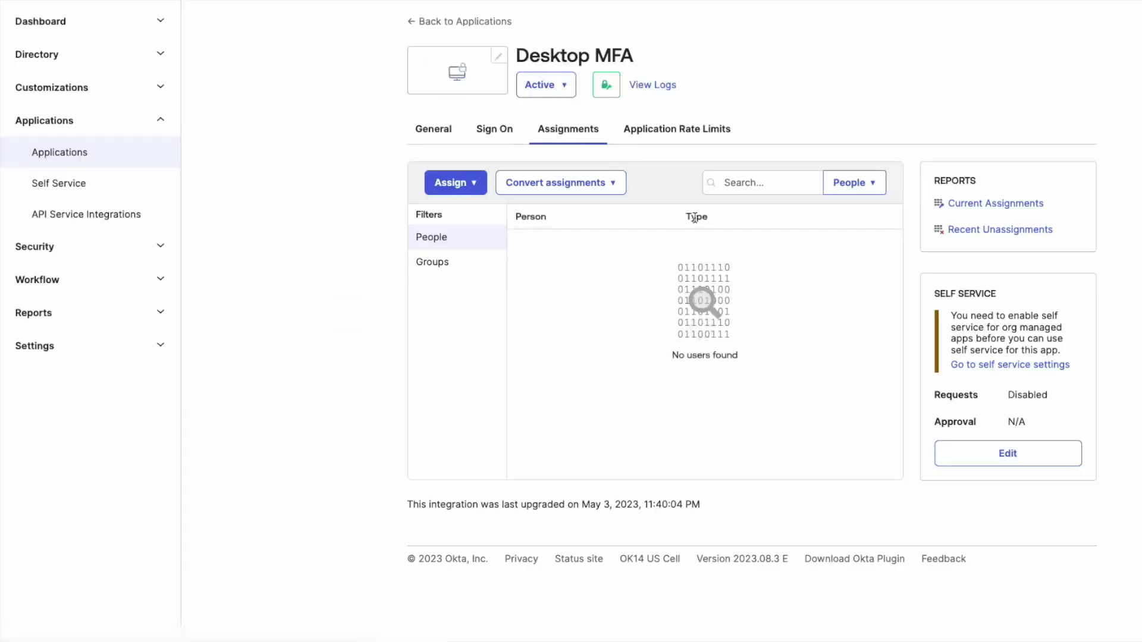
click(496, 129)
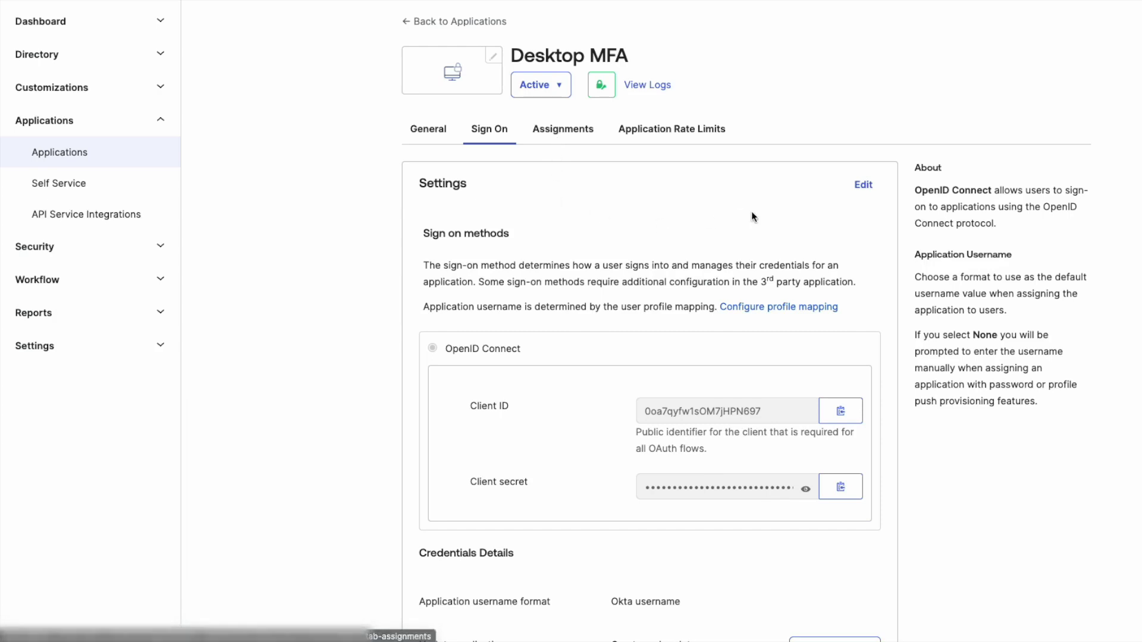
Step: Set the application username format to AD SAM account name and update existing users
scroll(773, 209, down, 3)
click(866, 41)
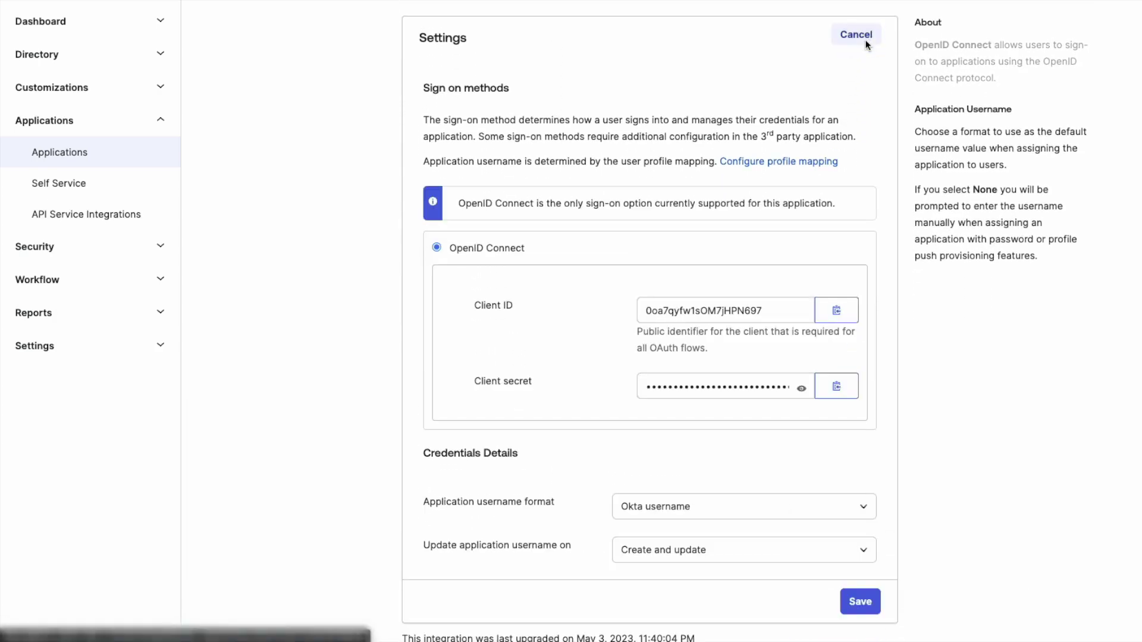
click(750, 508)
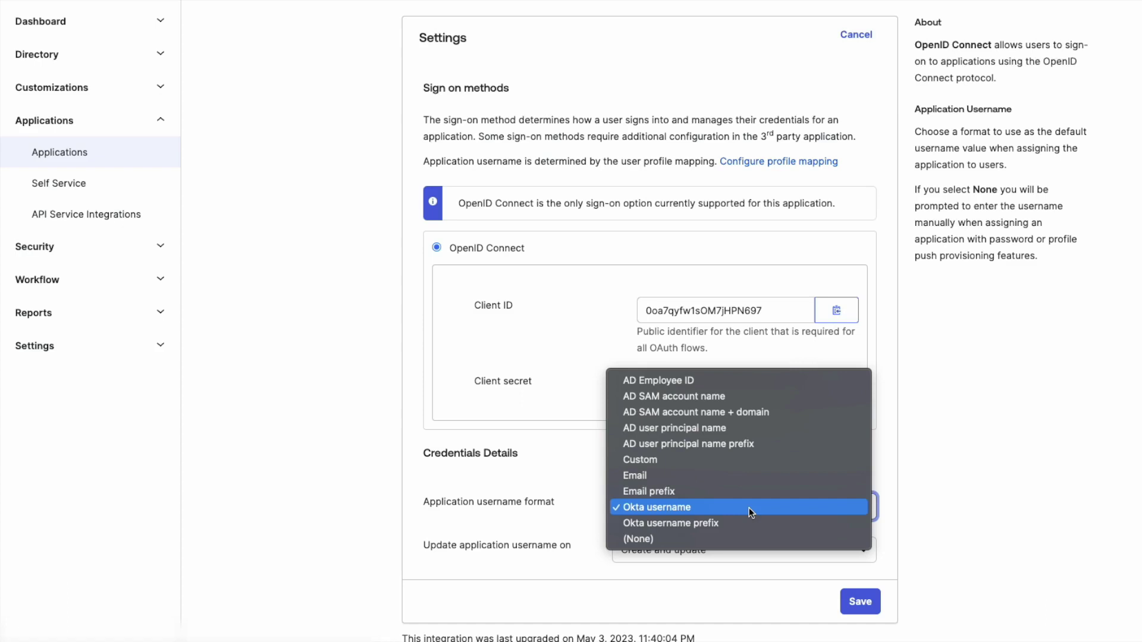
click(720, 396)
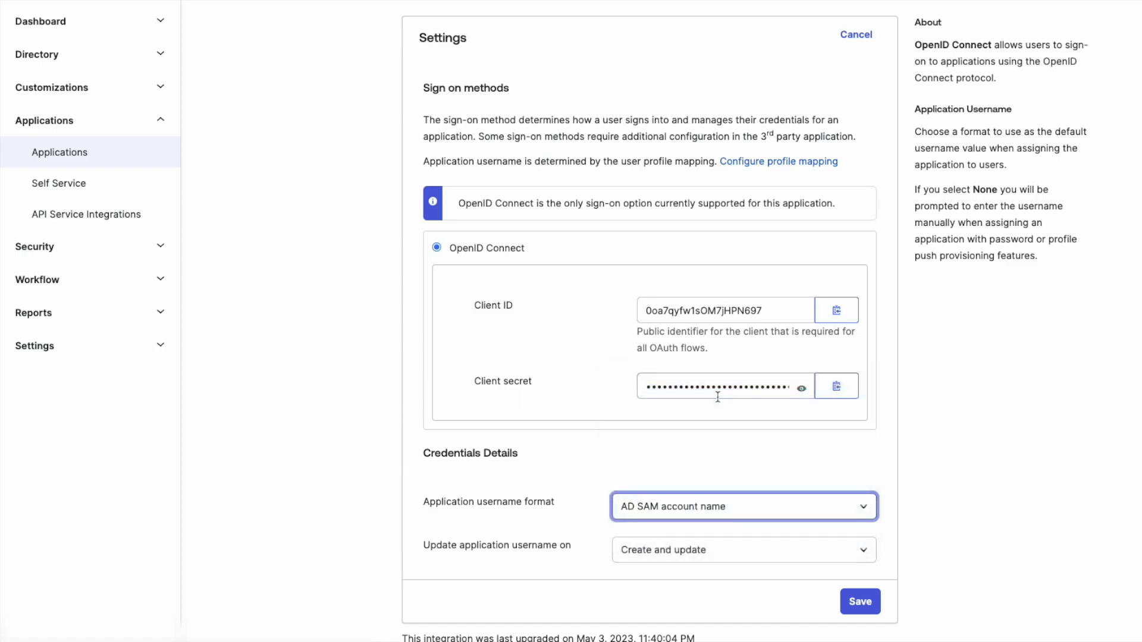
click(861, 602)
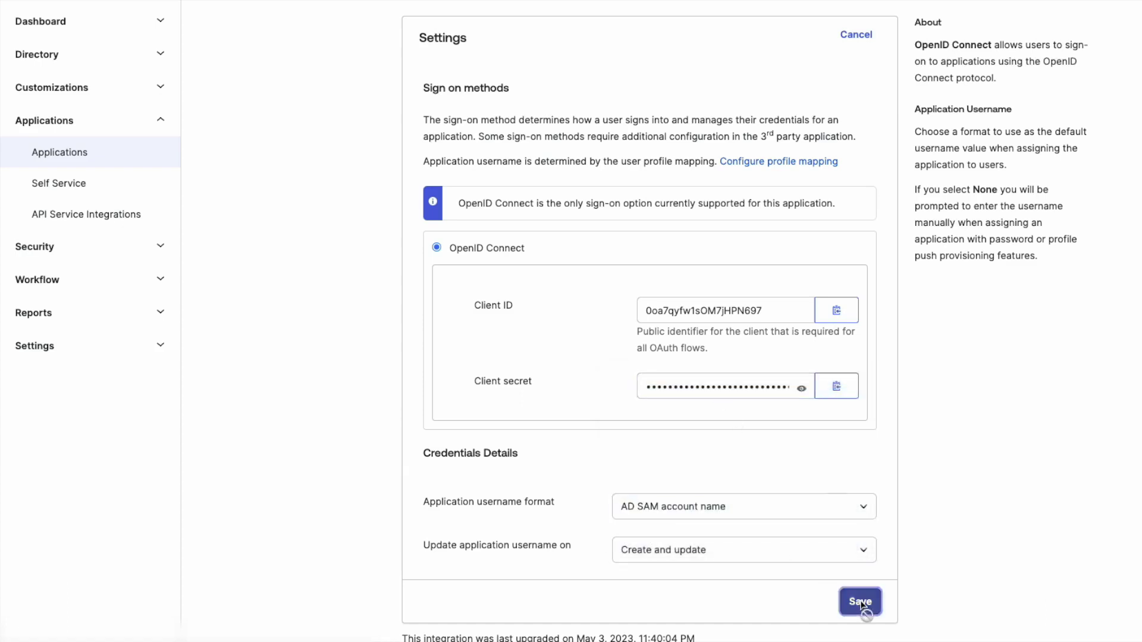
click(856, 552)
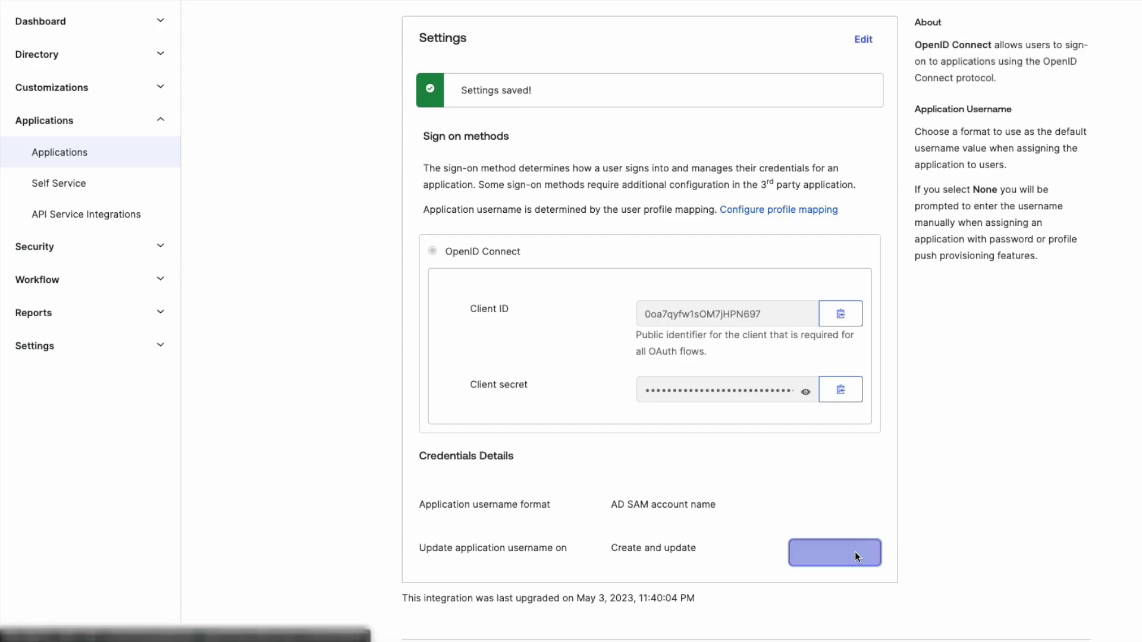
click(866, 348)
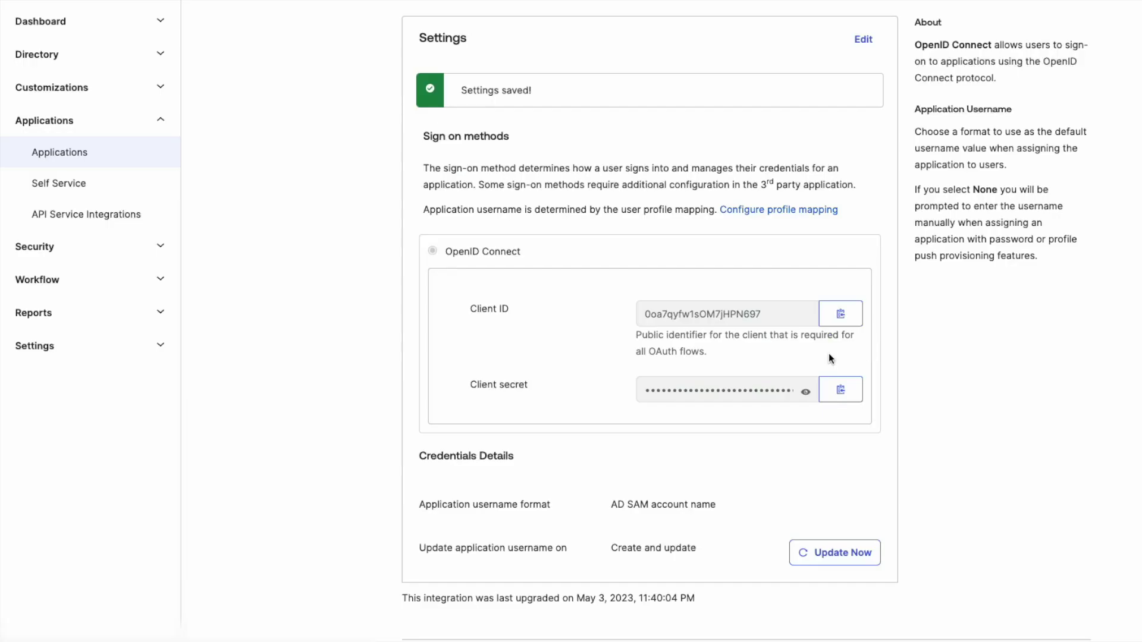
scroll(481, 319, up, 1)
scroll(480, 322, up, 3)
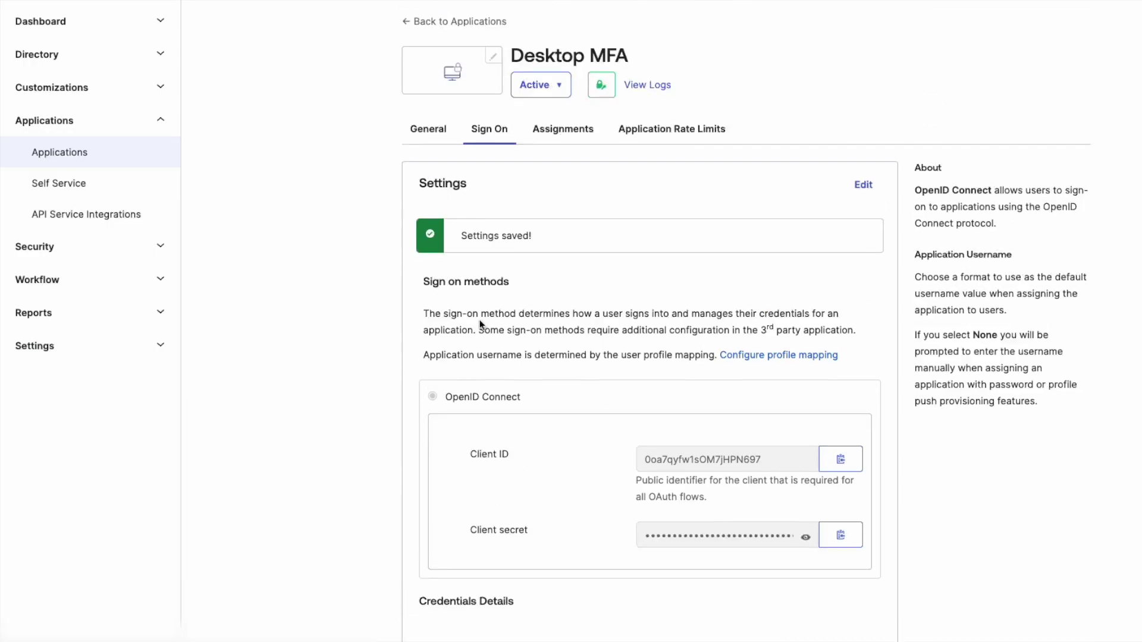
Step: Assign the Desktop MFA app to the Group 4 Wintrust group
click(571, 132)
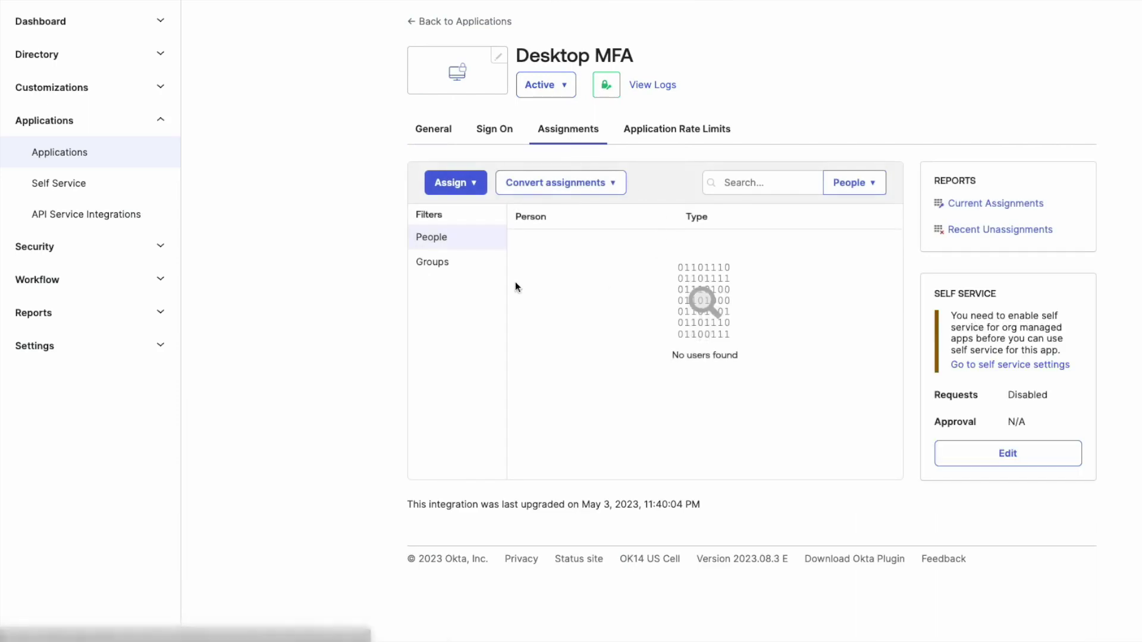
click(476, 182)
click(512, 236)
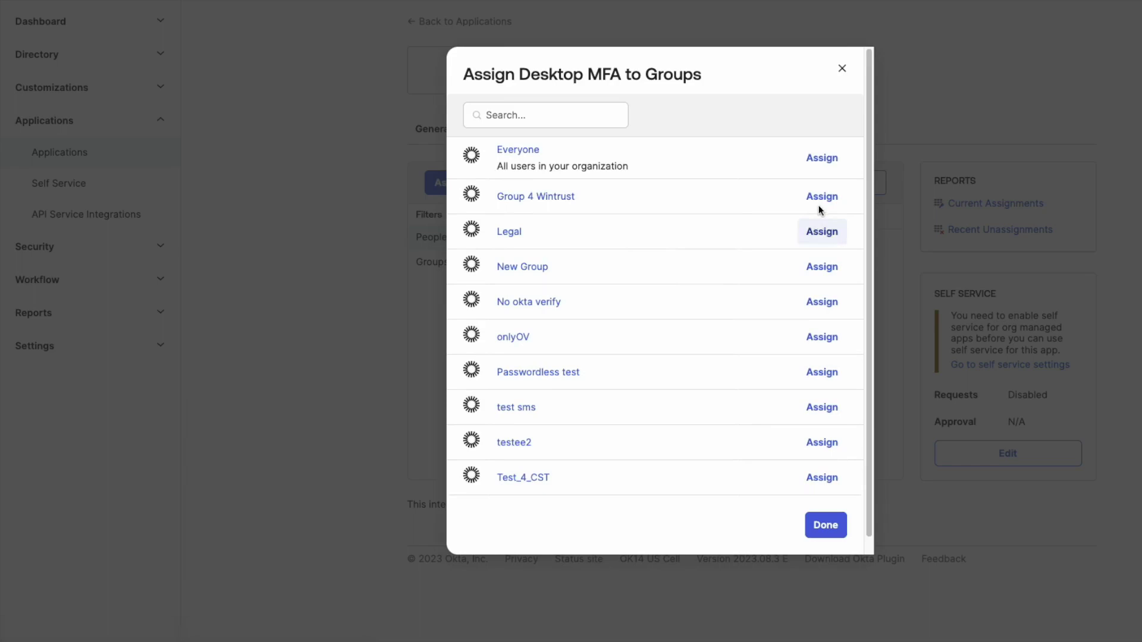
click(819, 197)
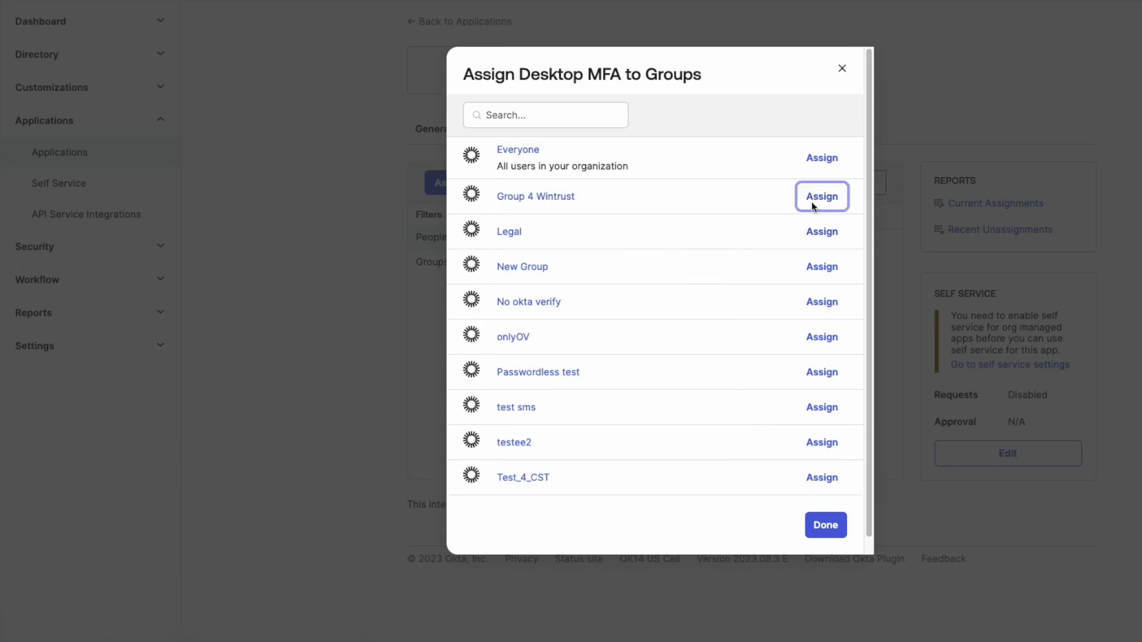
click(827, 526)
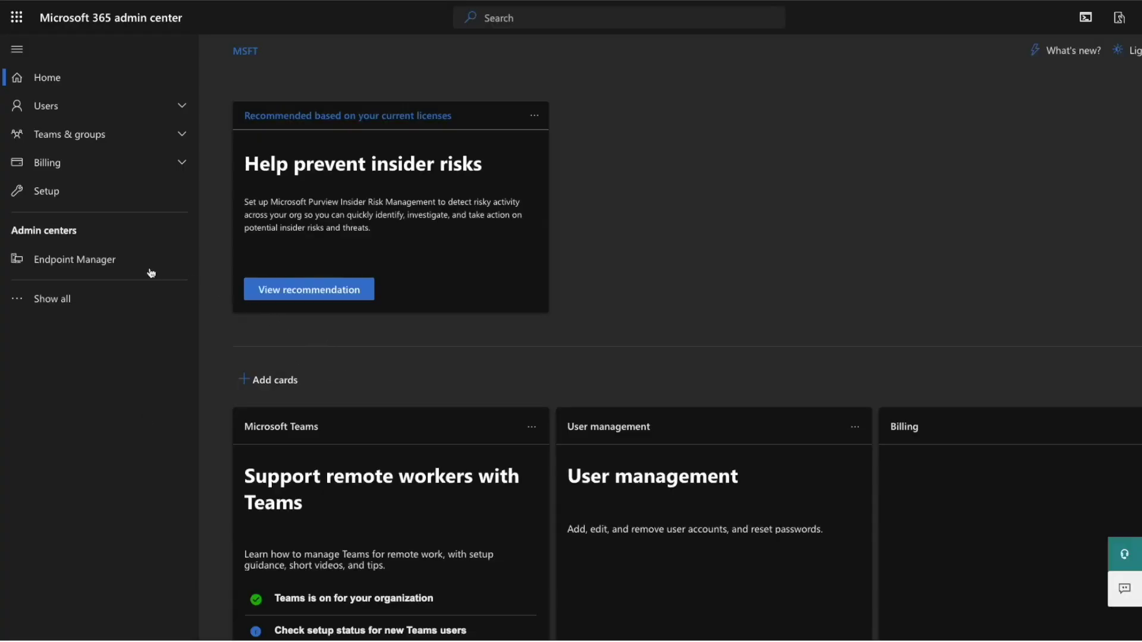
Step: Open the properties of the OktaVerifySetup.exe app in the Intune admin center
click(82, 265)
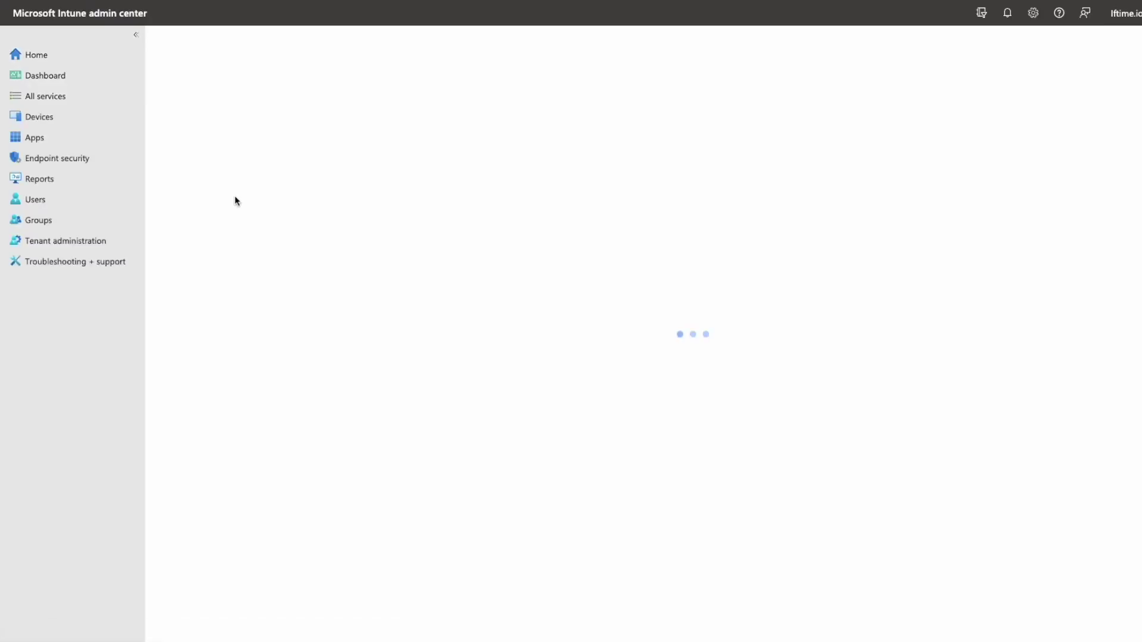
click(53, 137)
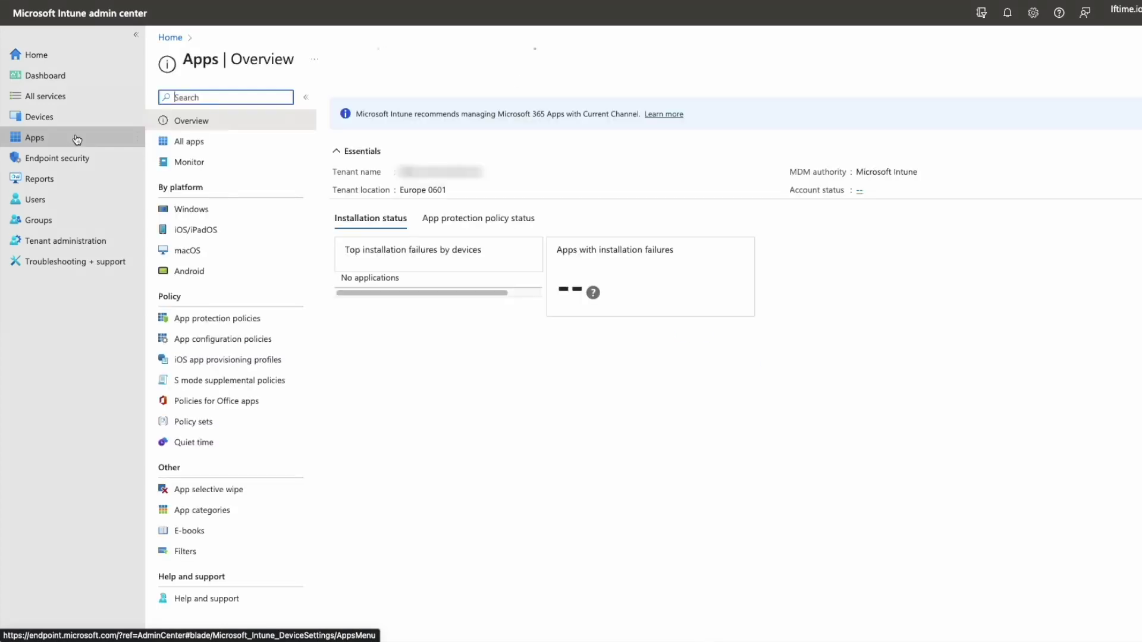
click(227, 149)
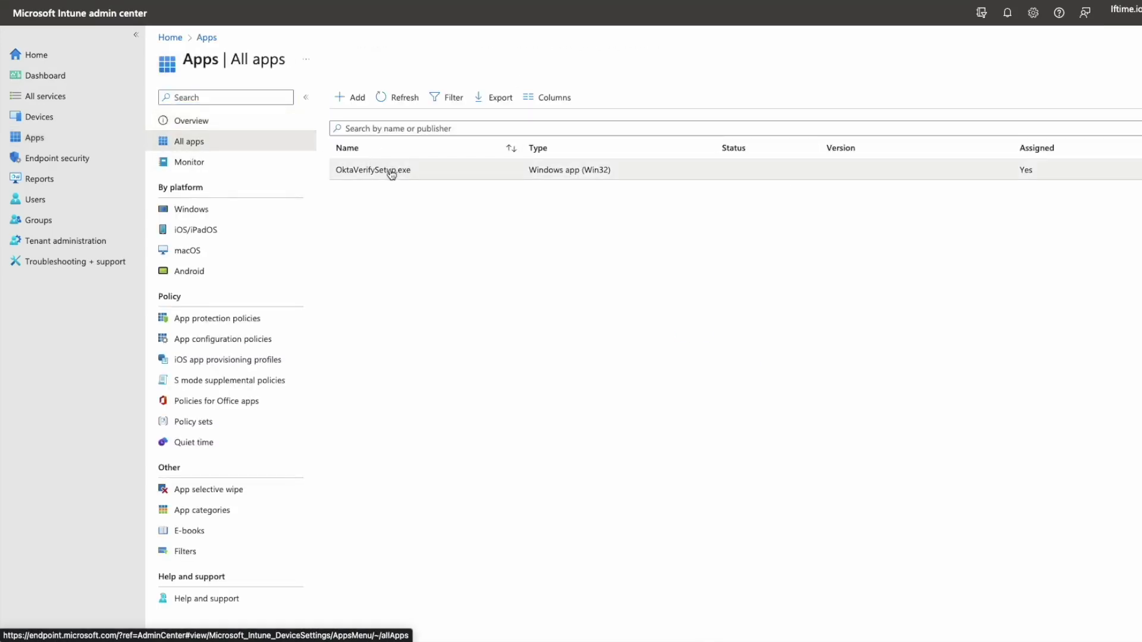
click(391, 171)
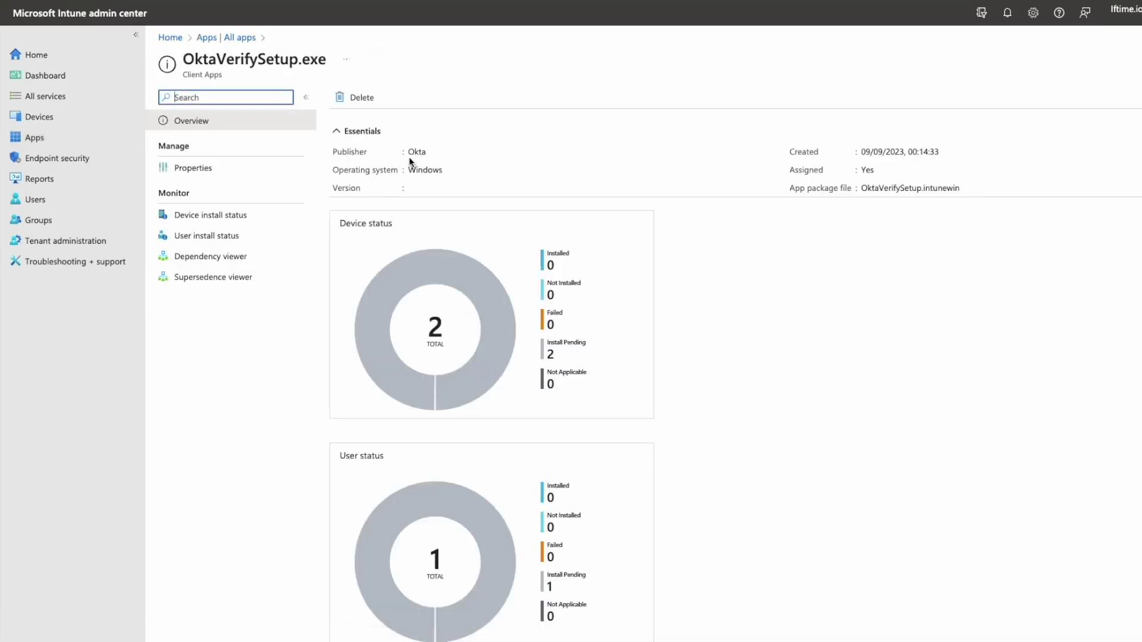
click(189, 172)
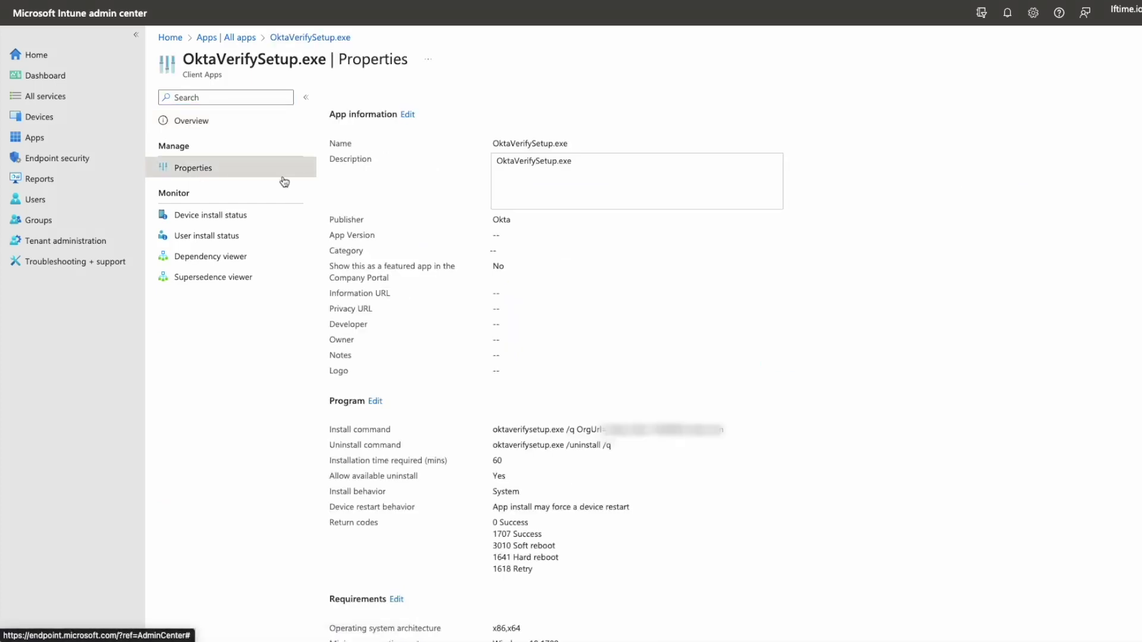
Step: Review the app's install command and save the edited settings
click(376, 402)
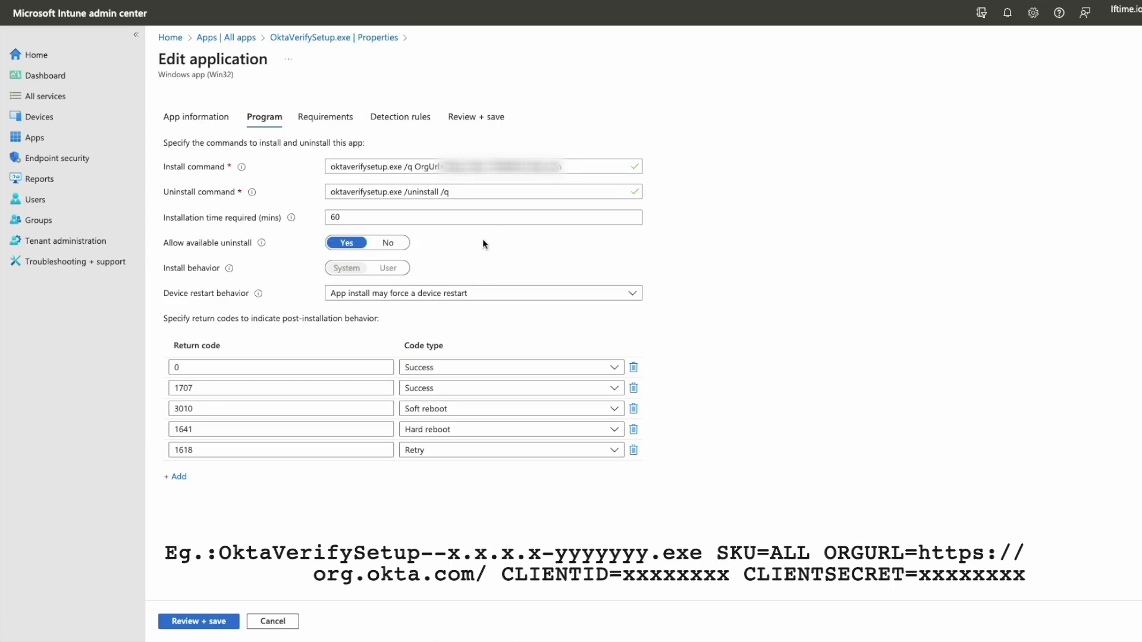
click(597, 170)
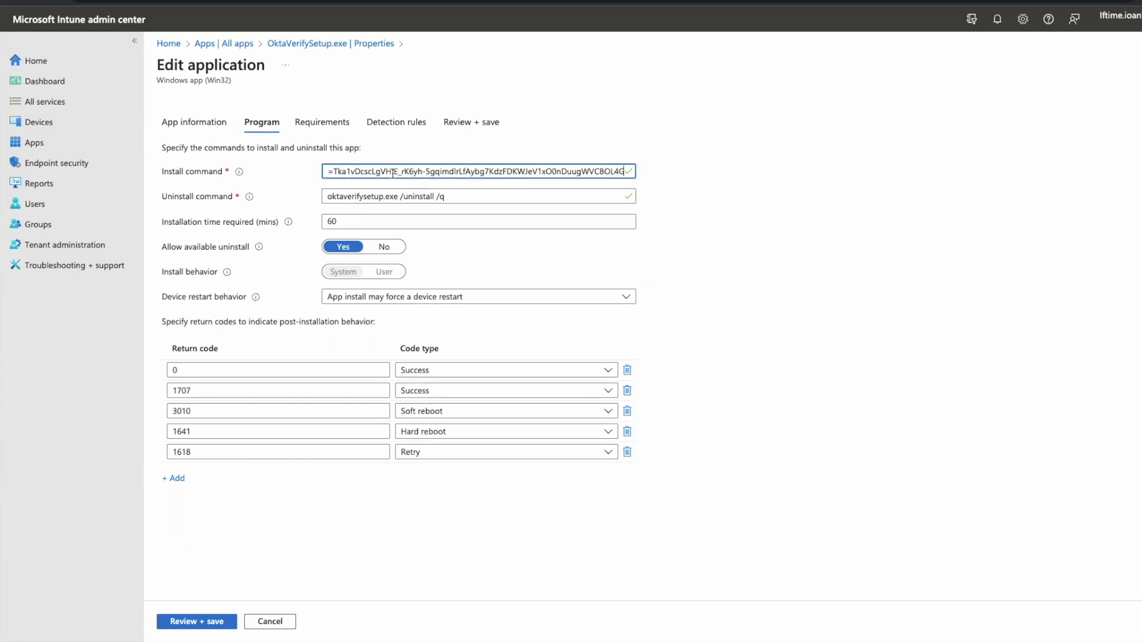
double_click(457, 173)
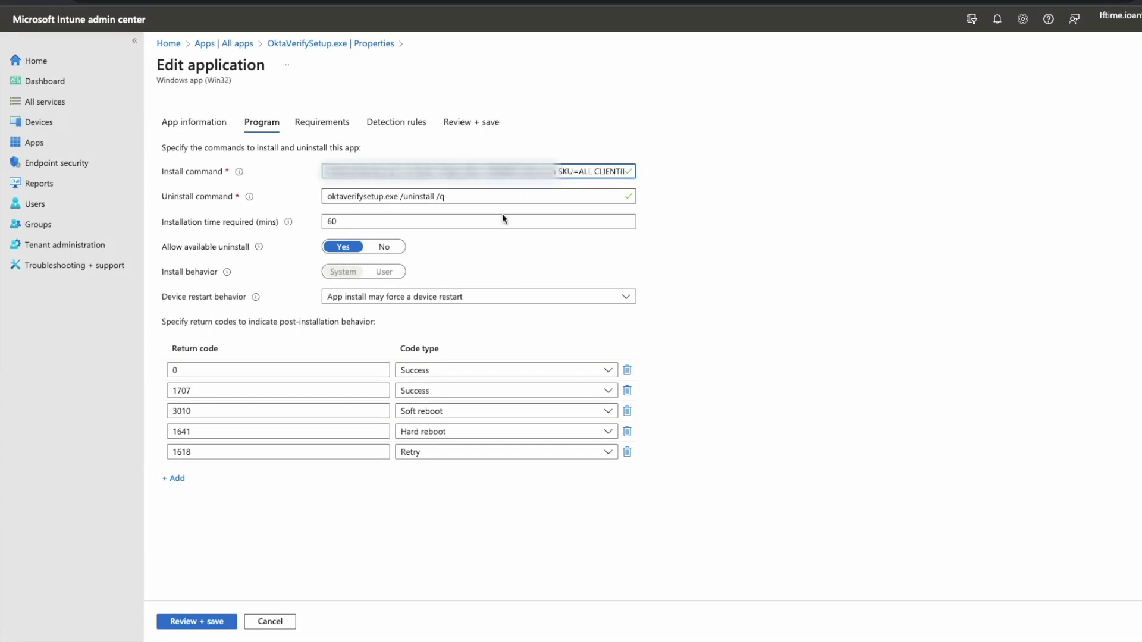
click(189, 624)
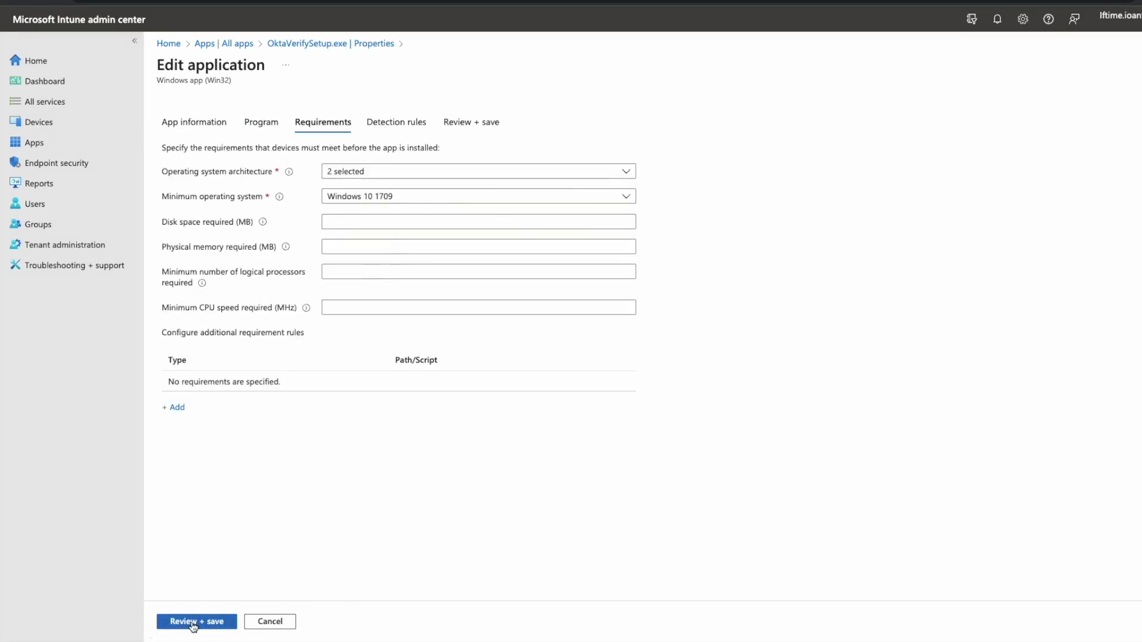
click(192, 624)
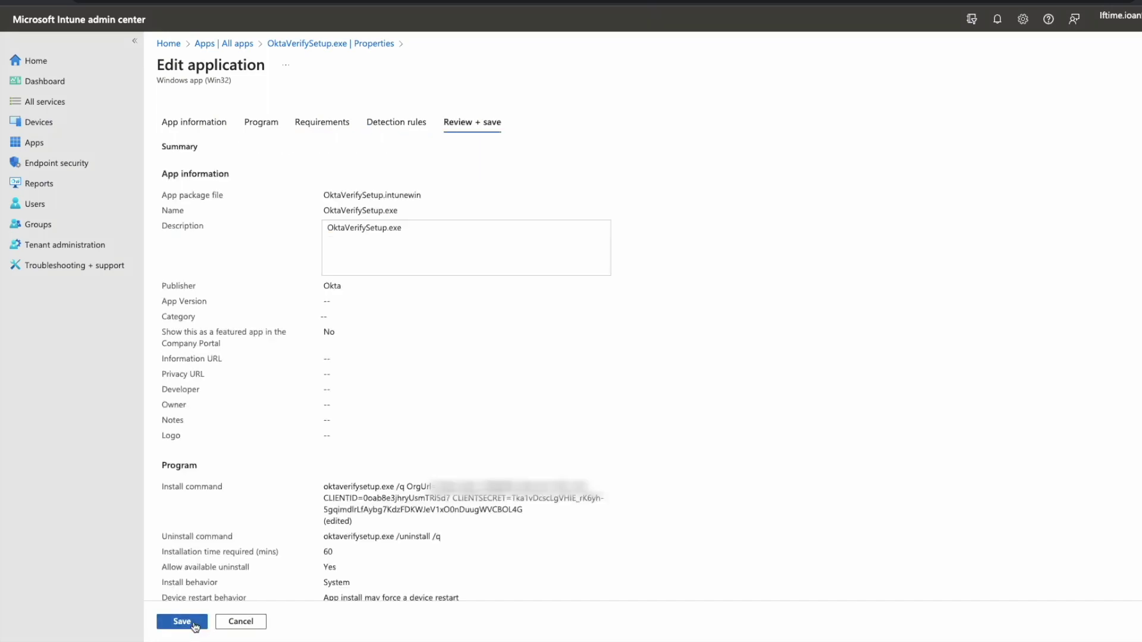
click(192, 624)
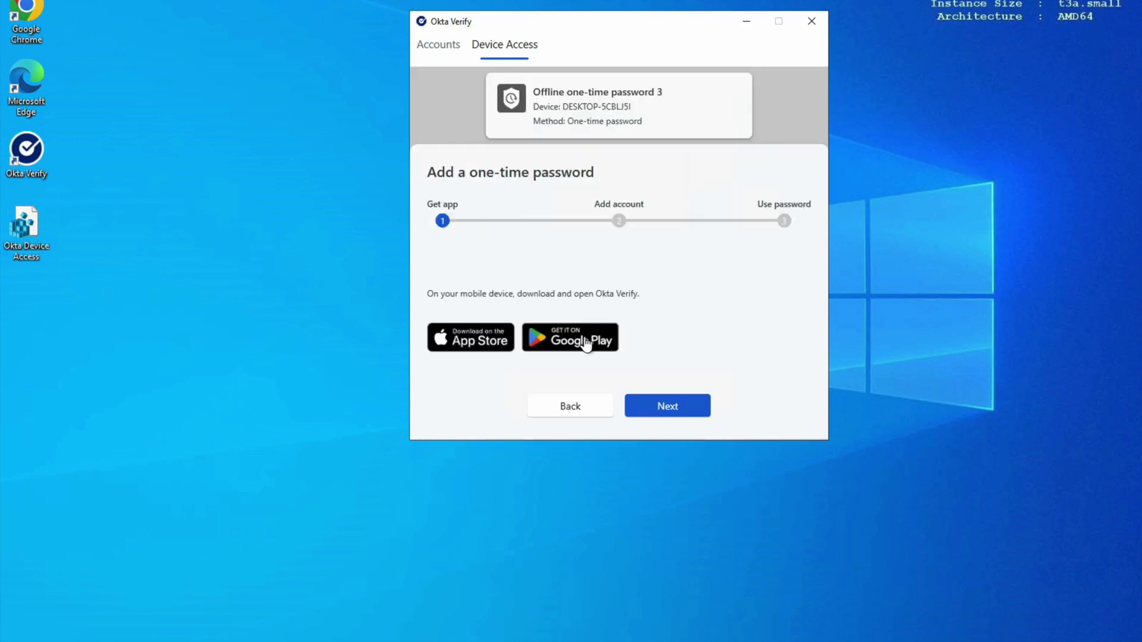
click(682, 408)
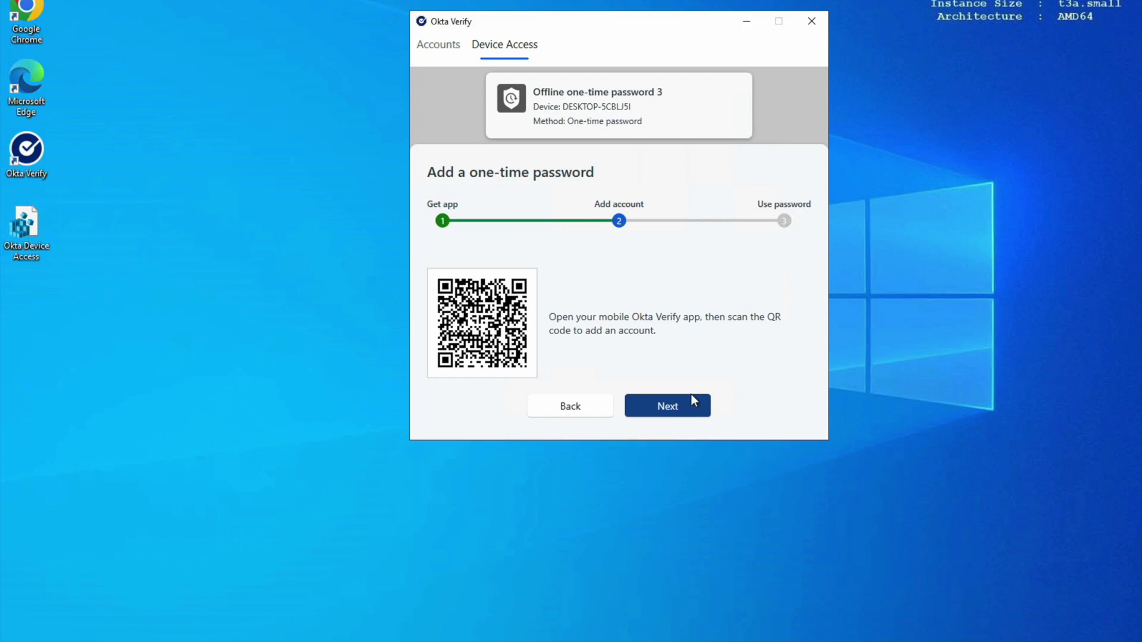
click(691, 396)
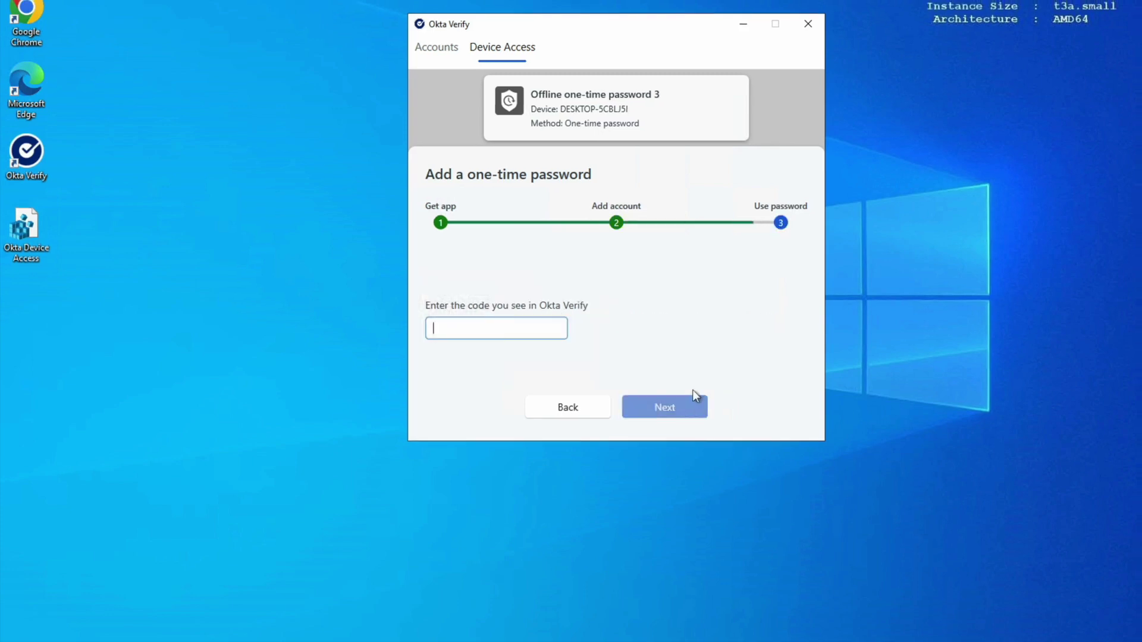
click(498, 324)
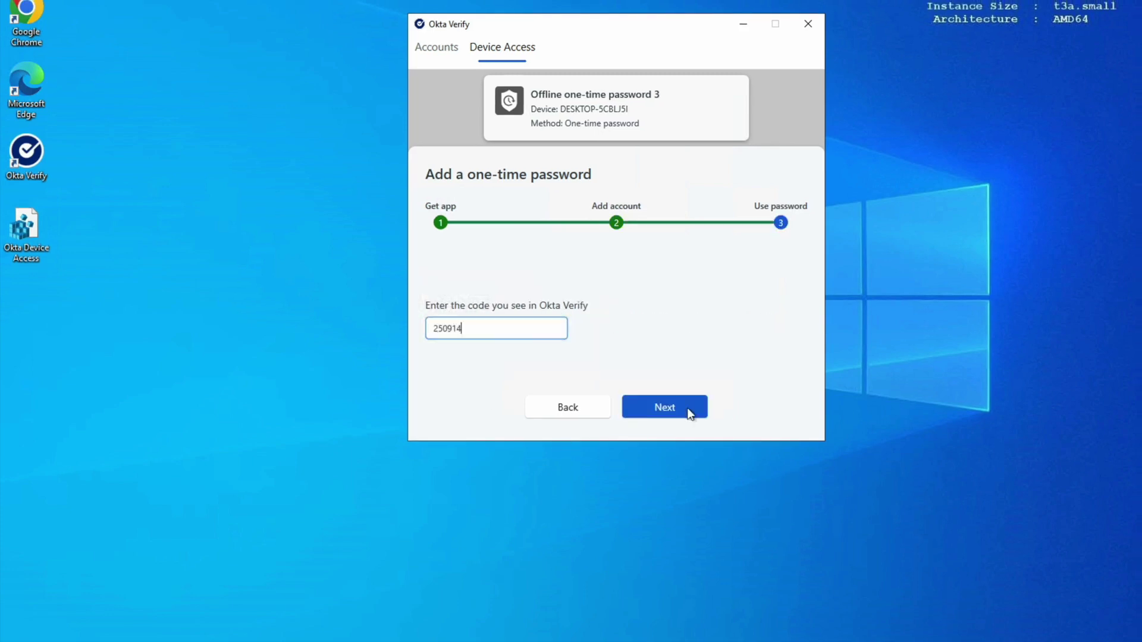
click(688, 409)
click(808, 26)
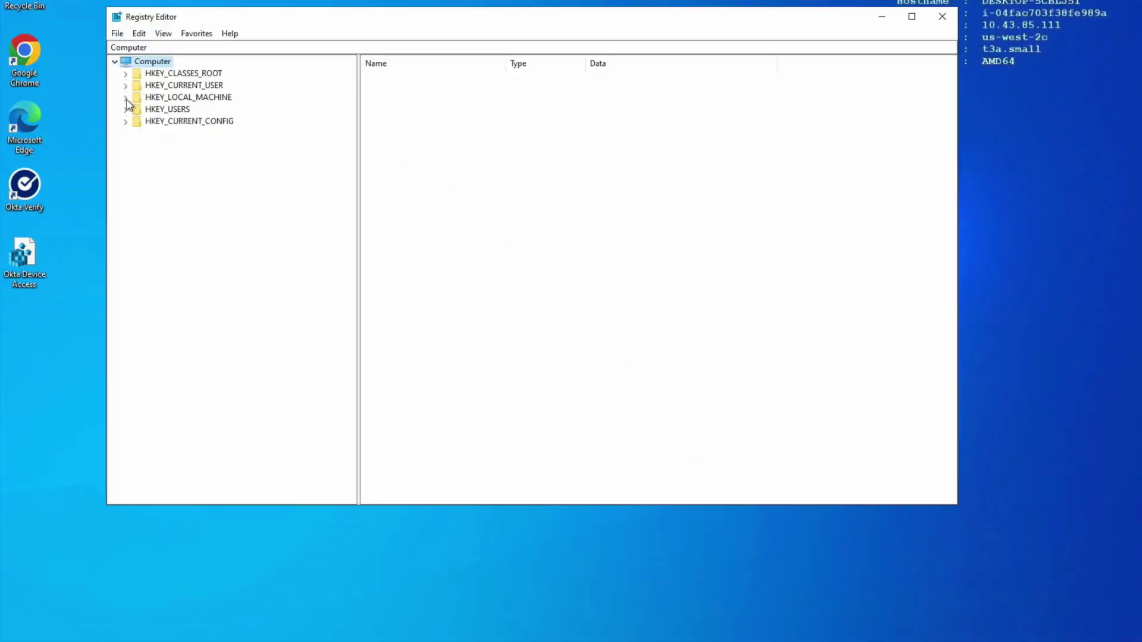
Step: Inspect ClientId, ClientSecret and OrgUrl under HKLM\SOFTWARE\Okta\Okta Device Access, then collapse it
click(125, 98)
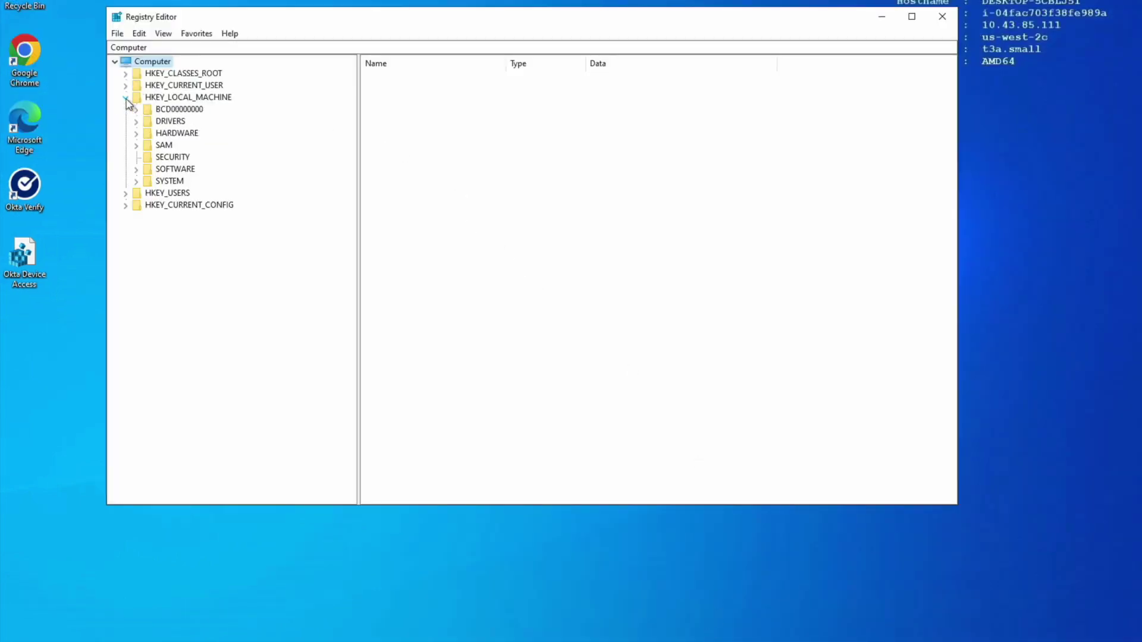
click(136, 169)
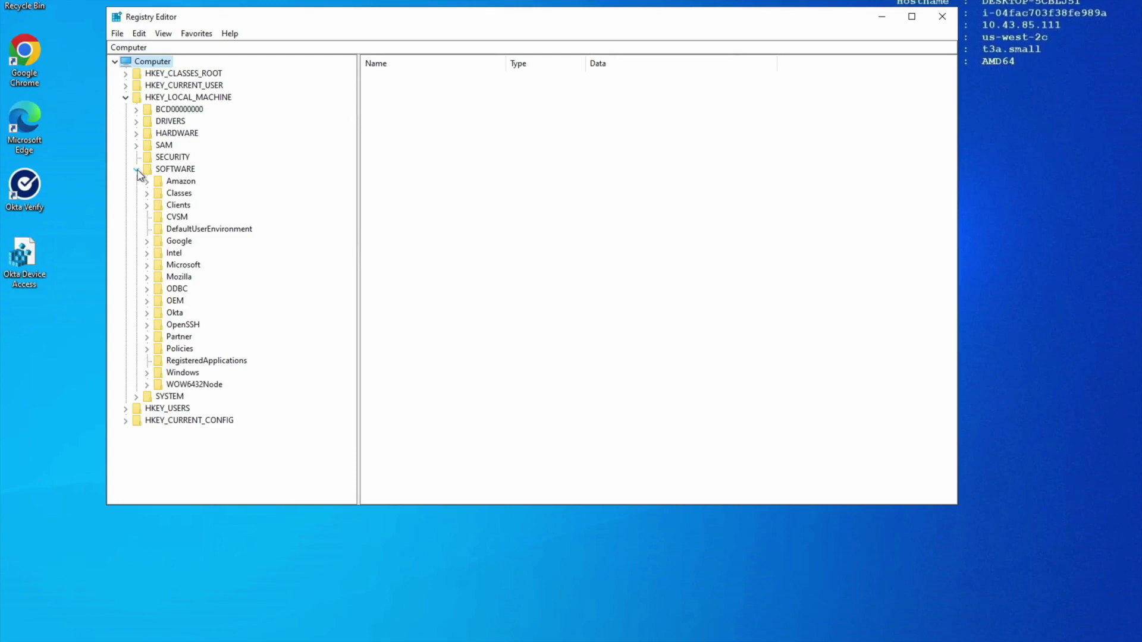
click(147, 313)
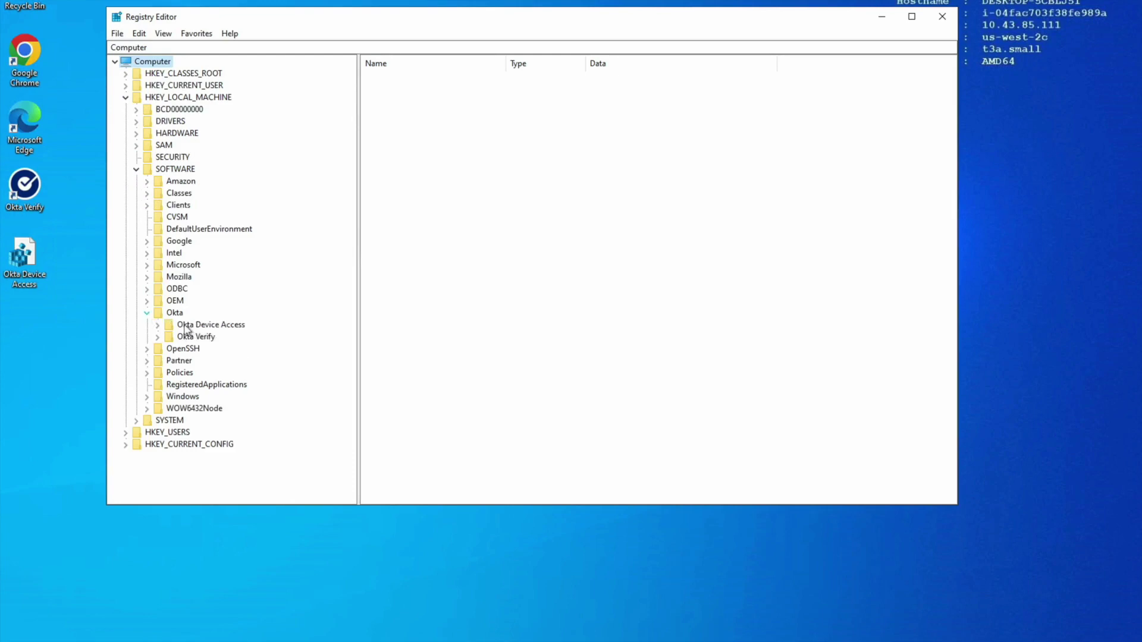
click(157, 325)
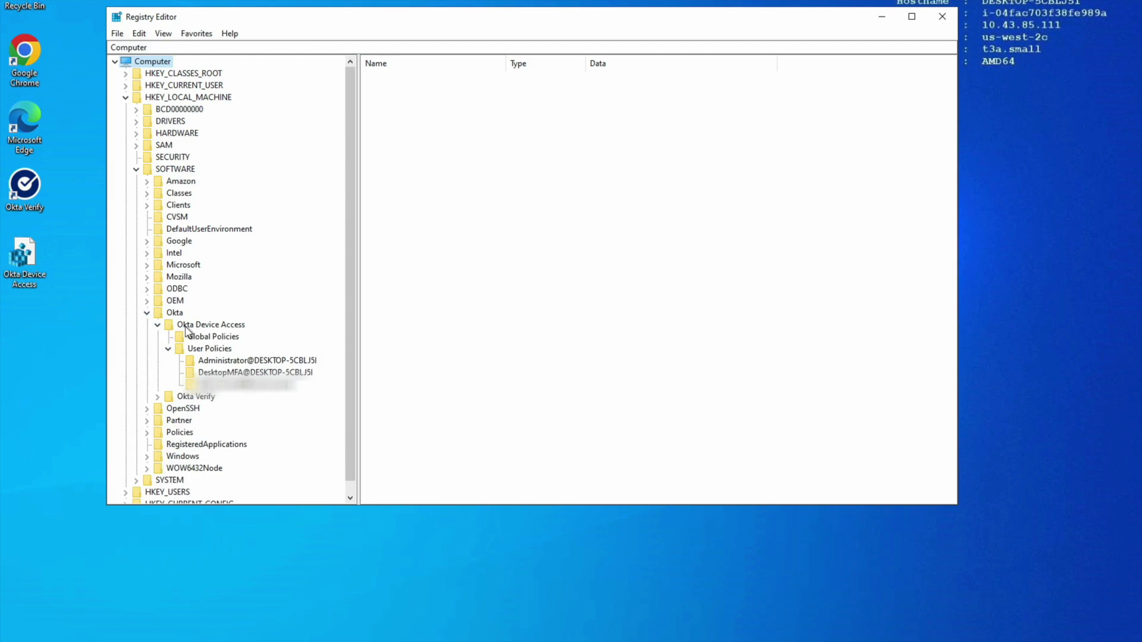
click(202, 325)
click(394, 91)
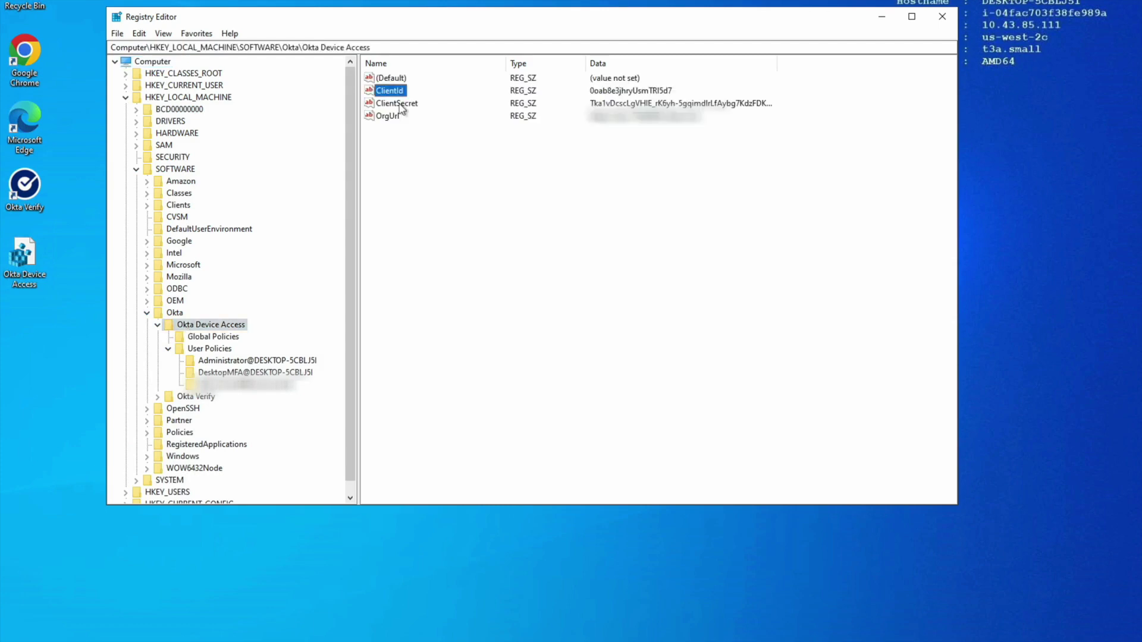
click(387, 116)
click(158, 325)
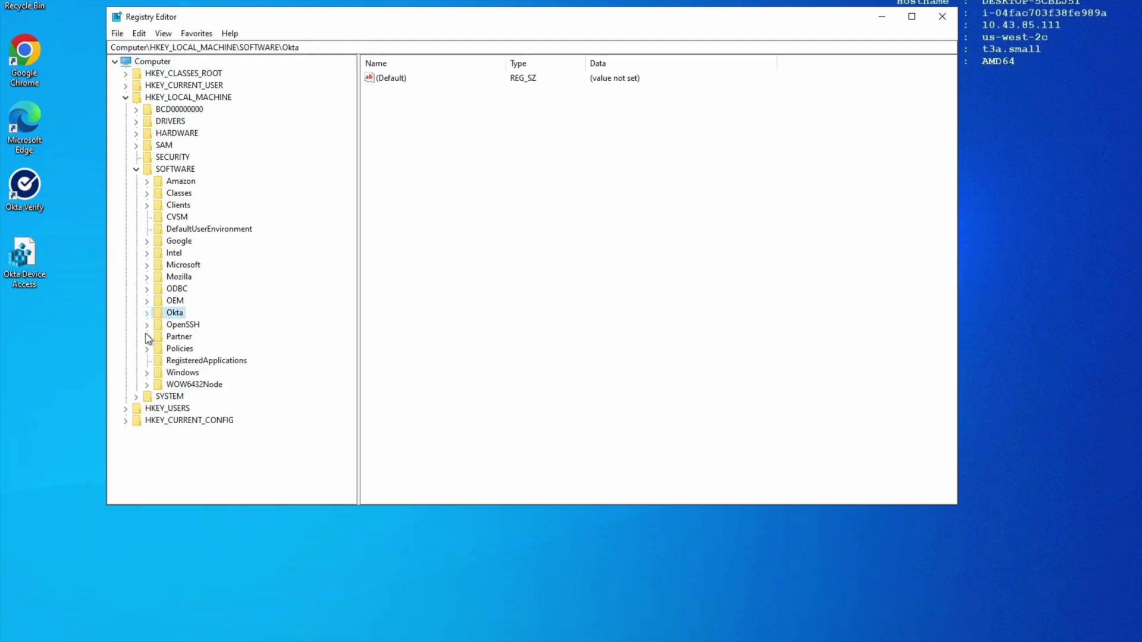
Step: Import the Okta Device Access .reg file and view its policy values under Policies\Okta
click(147, 349)
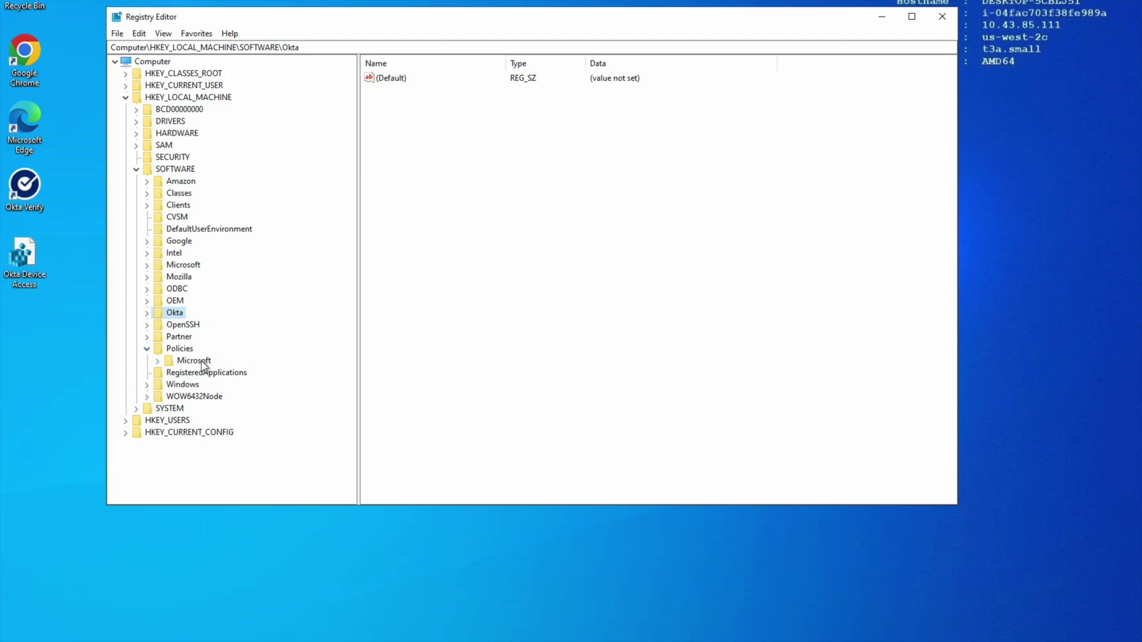
click(23, 256)
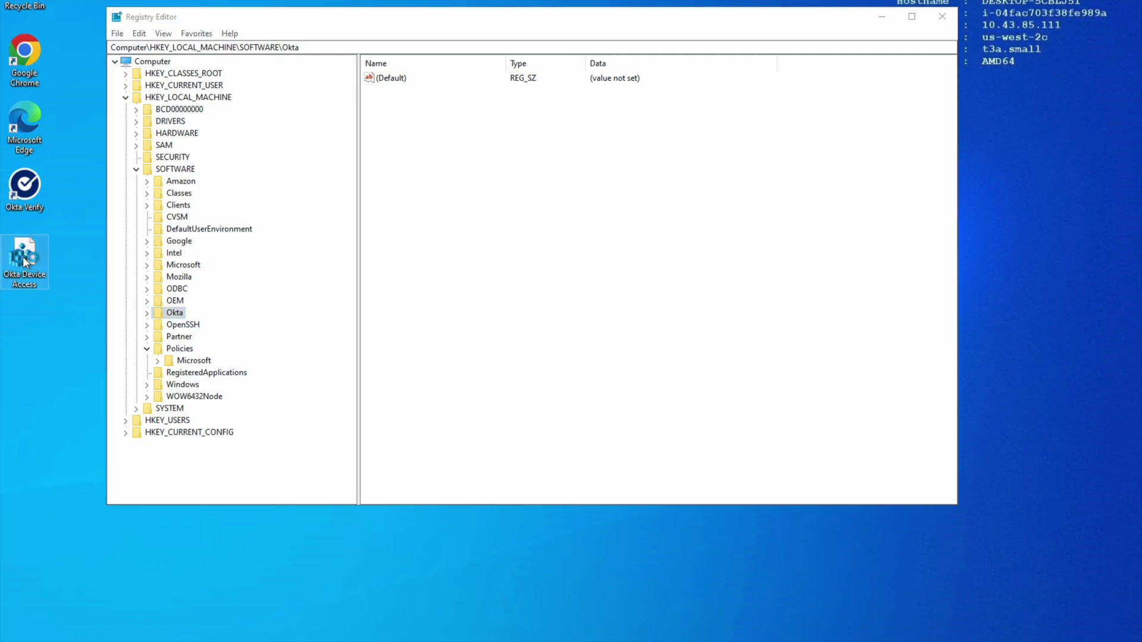
double_click(23, 256)
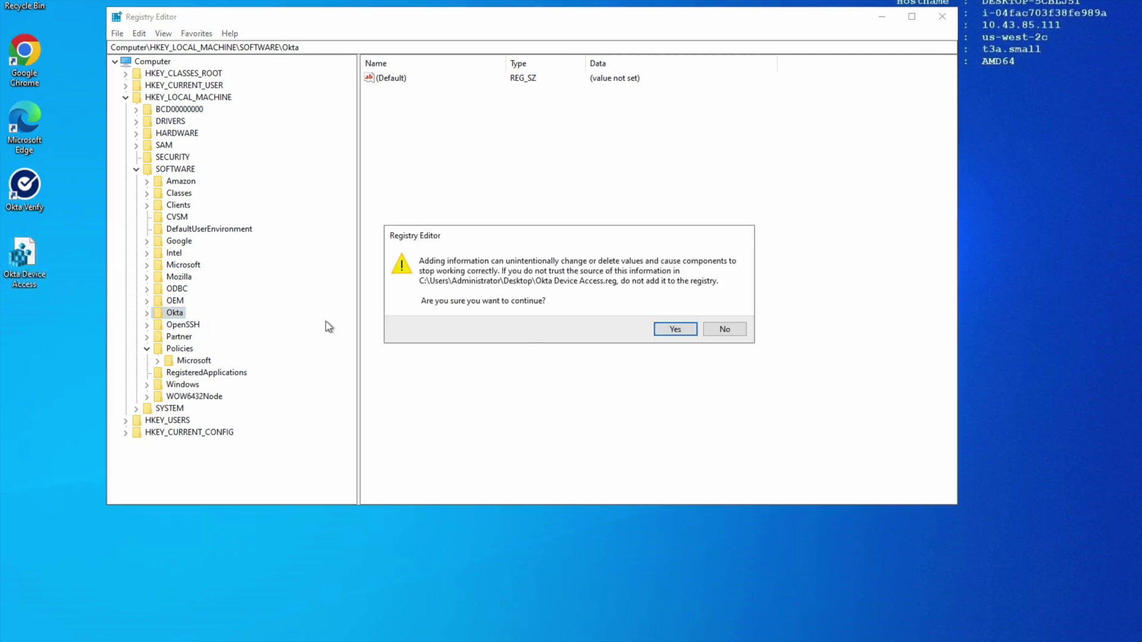
click(684, 331)
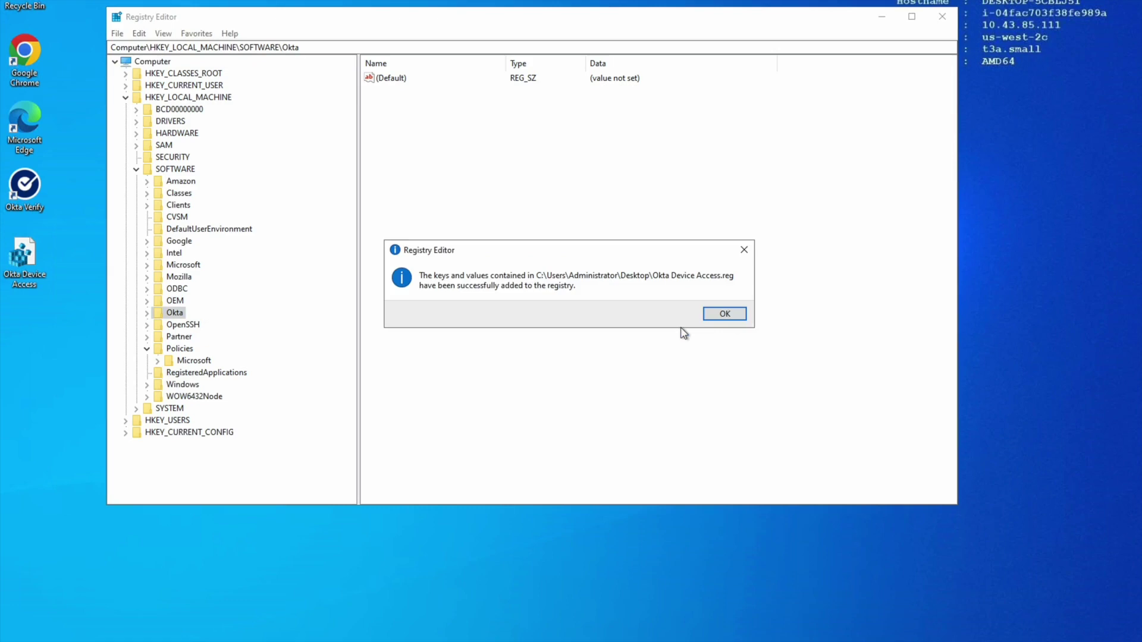
click(726, 314)
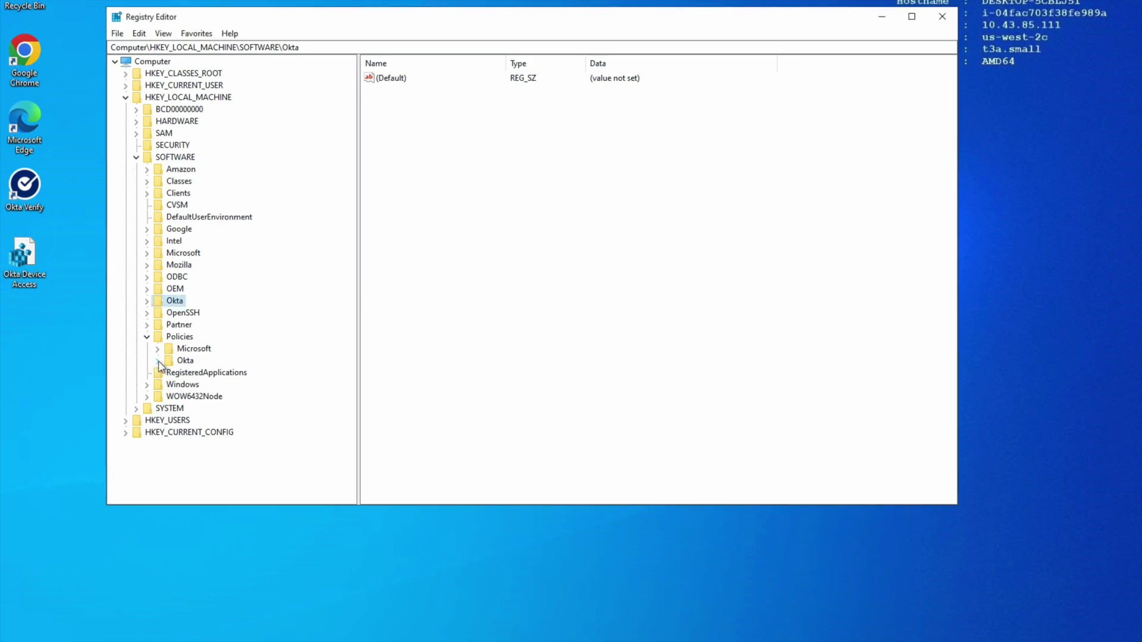
click(158, 361)
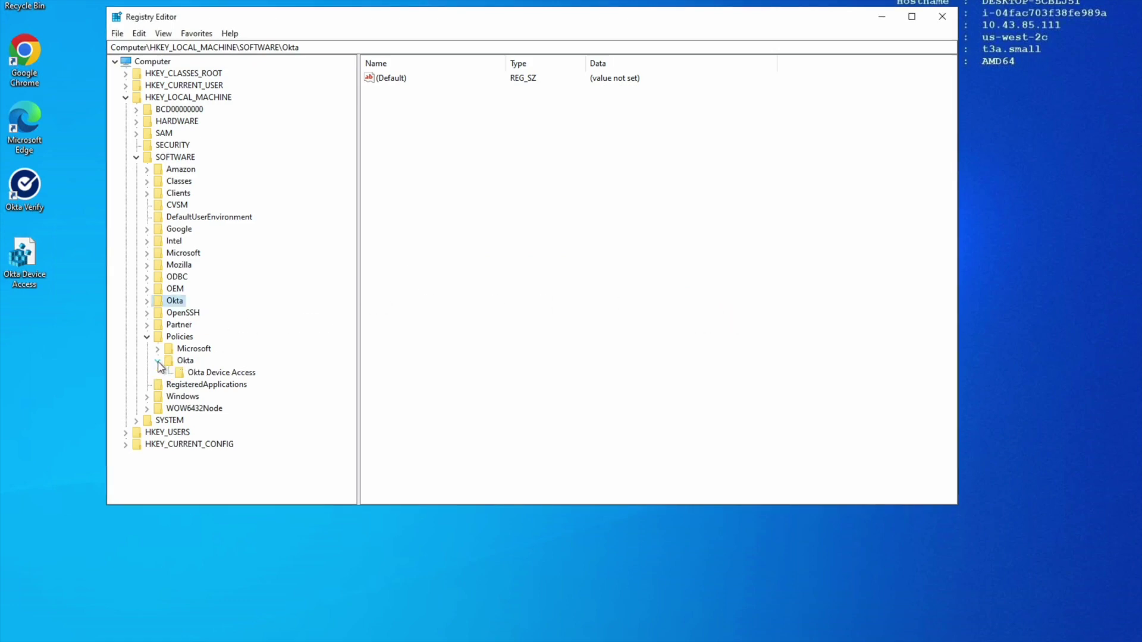
click(199, 375)
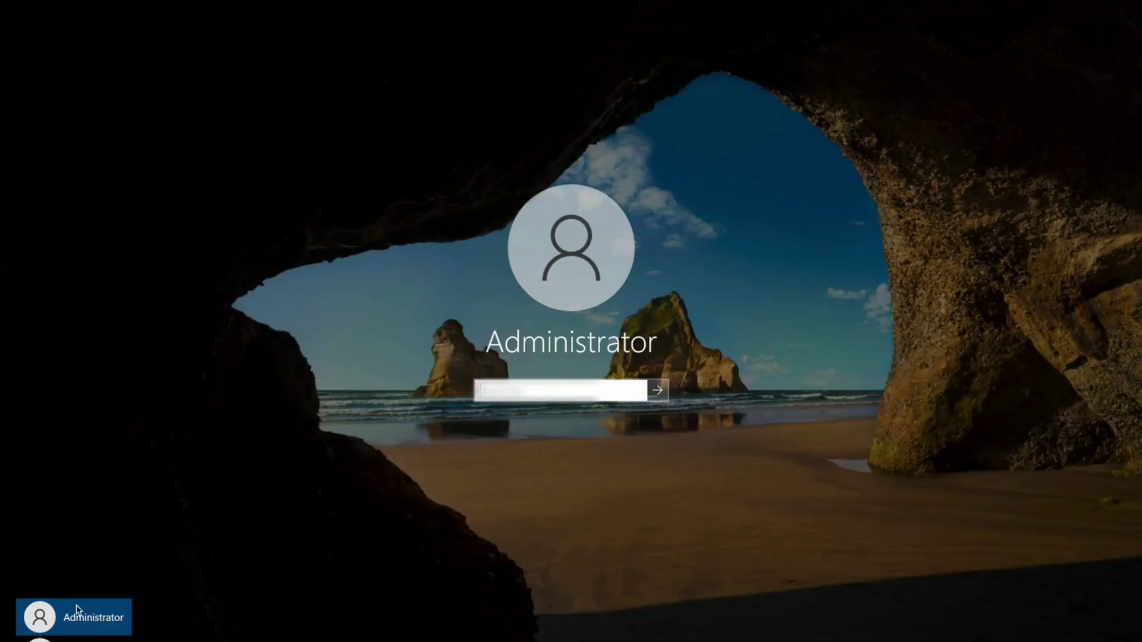
click(71, 640)
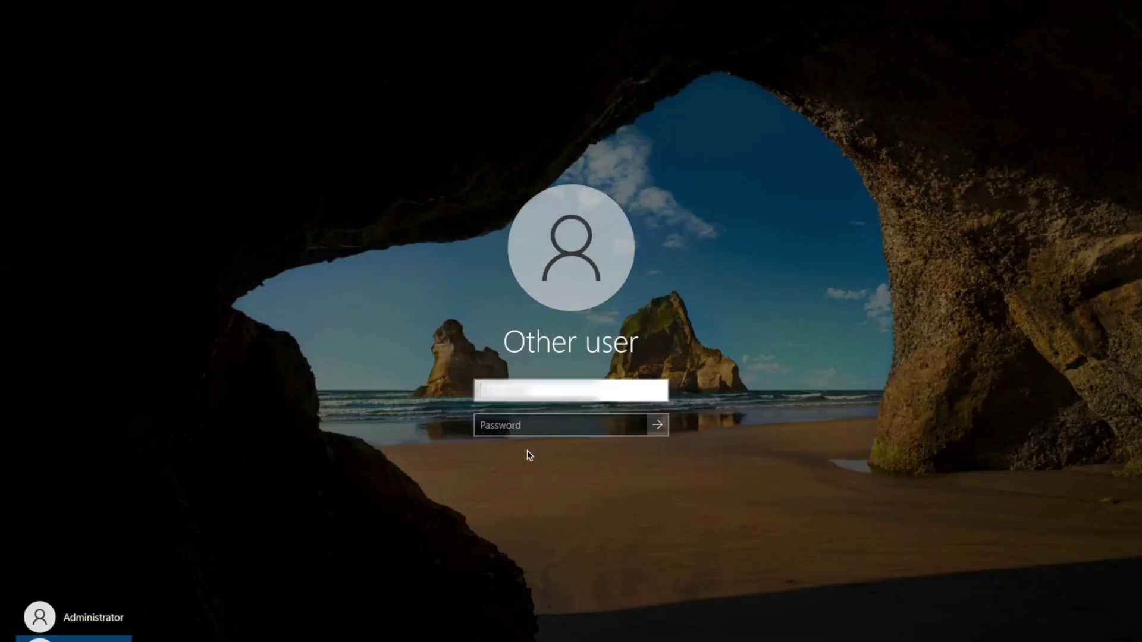
text(testuser)
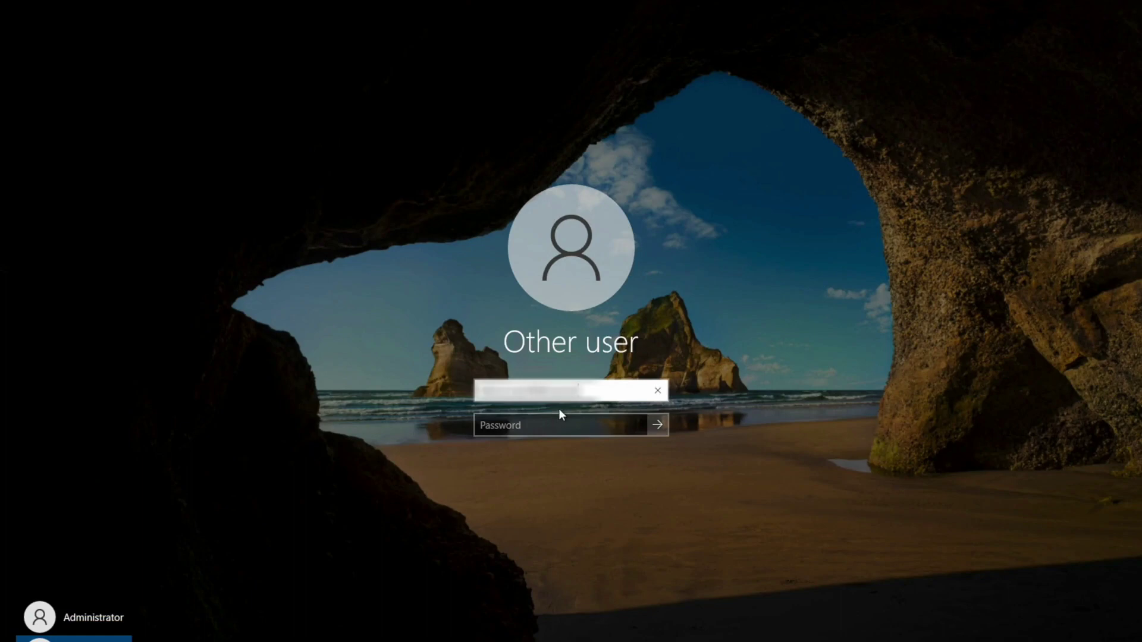
key(Tab)
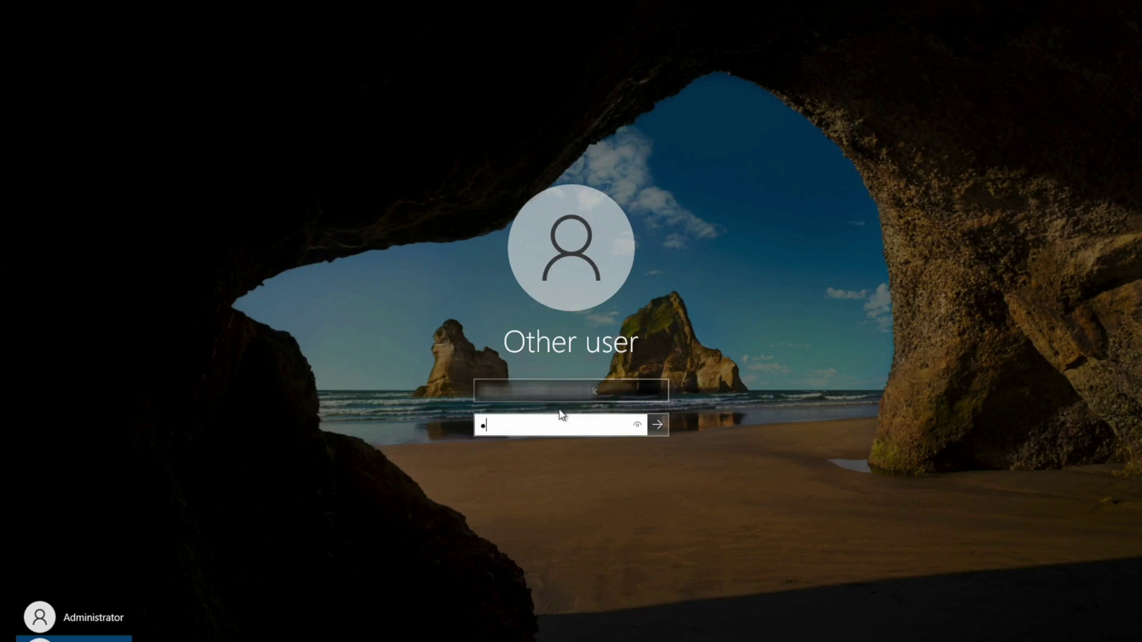
key(Return)
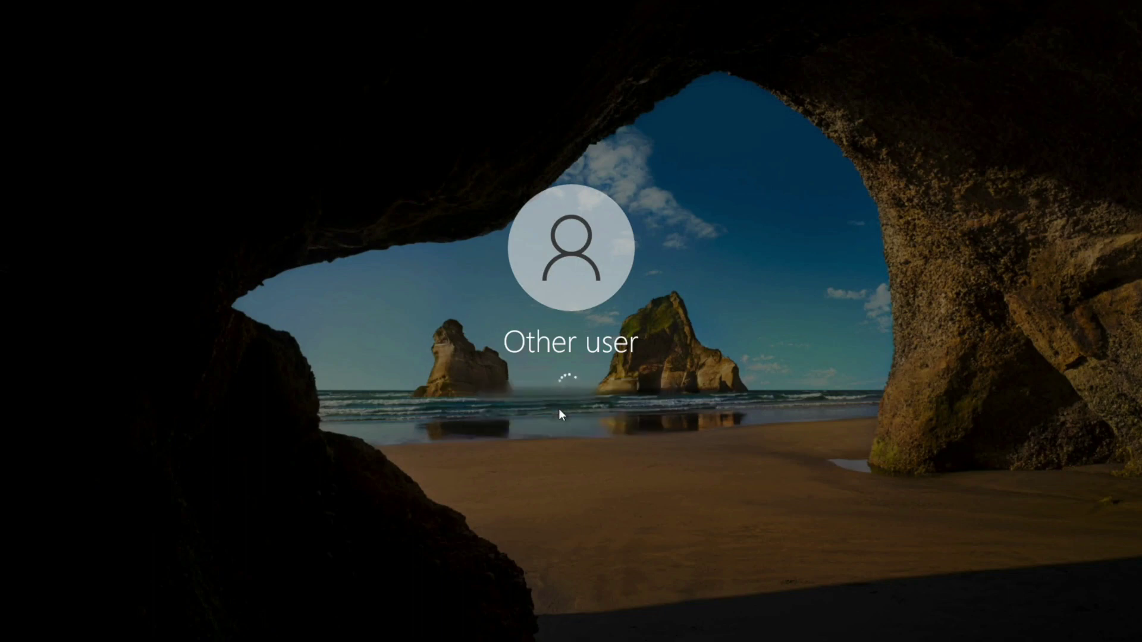